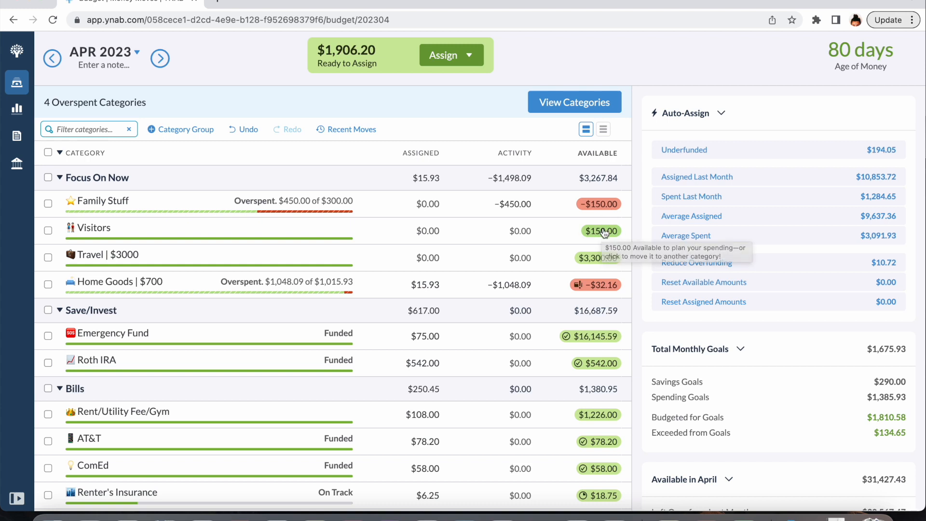
- Cover the overspending in the Family Stuff category with money from the Visitors category
click(604, 204)
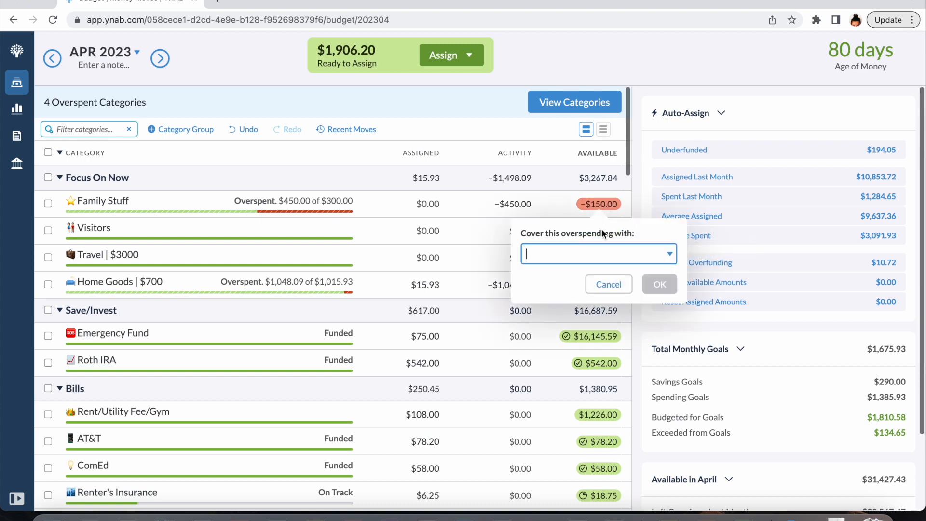
text(visi)
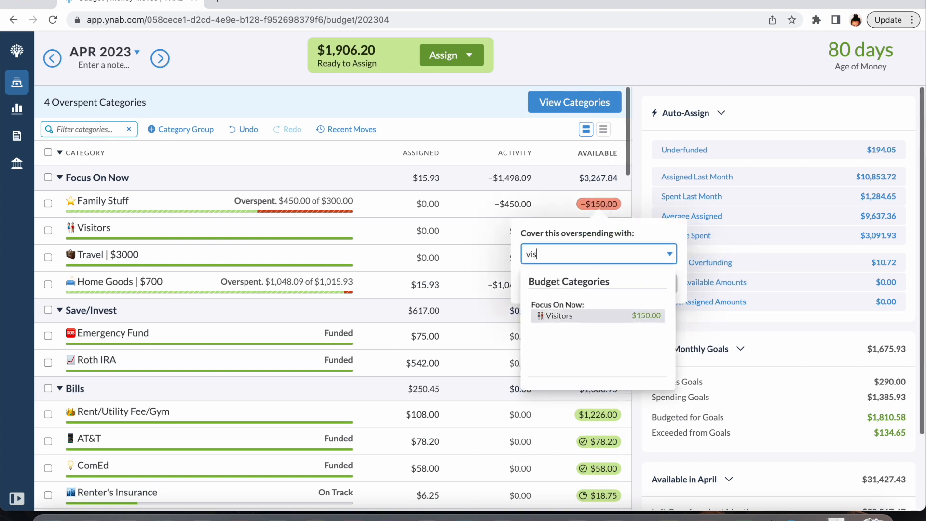
click(600, 315)
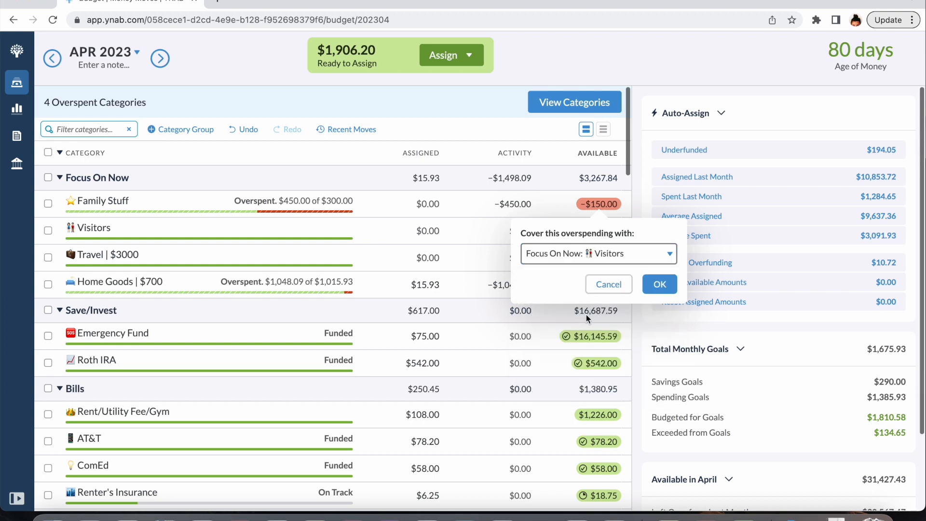
click(669, 286)
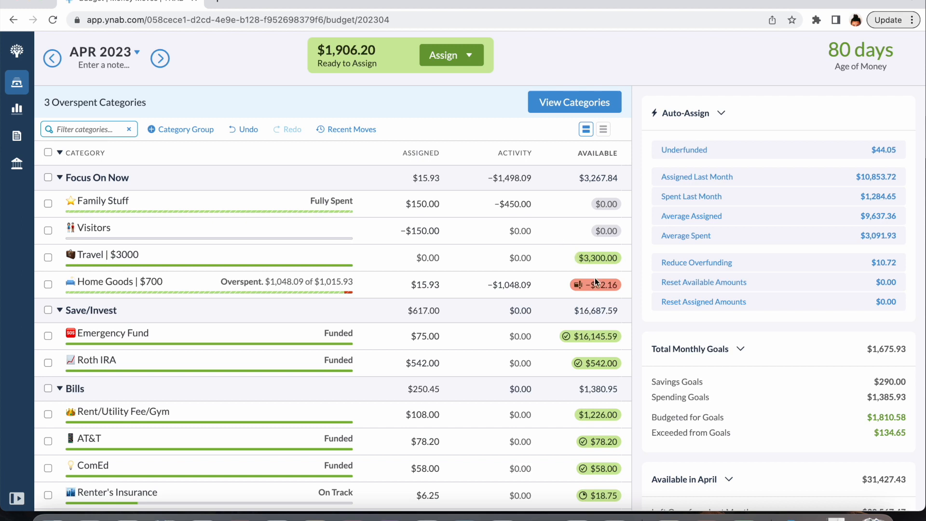
- Cover the Home Goods overspending with funds from Ready to Assign
mouse_move(602, 294)
click(597, 286)
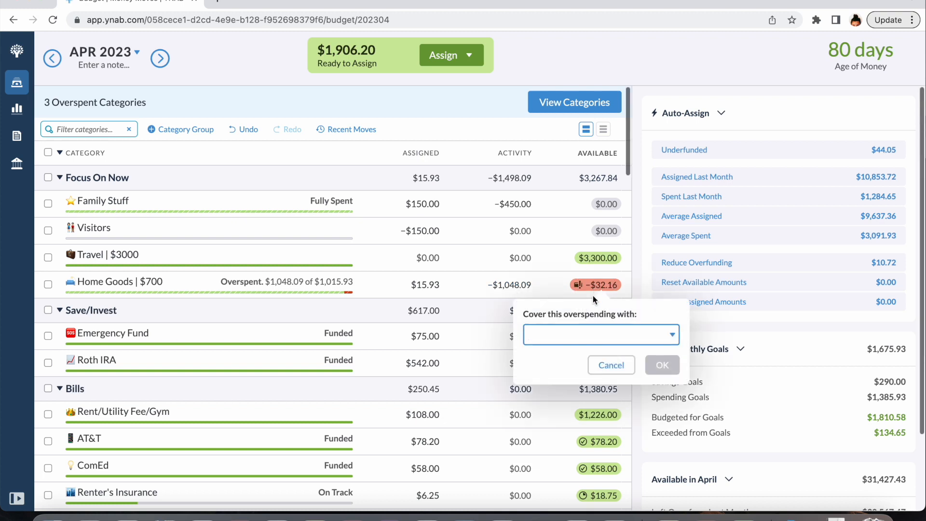
text(read)
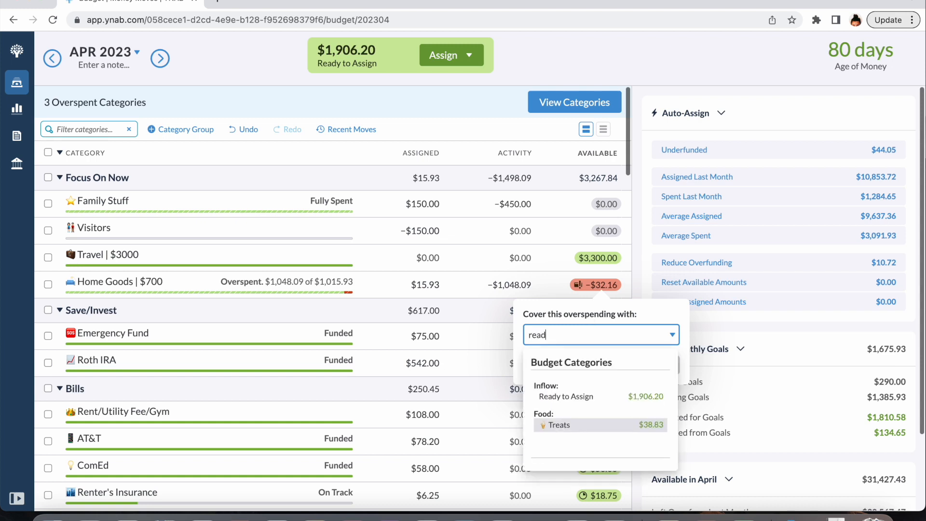
click(630, 397)
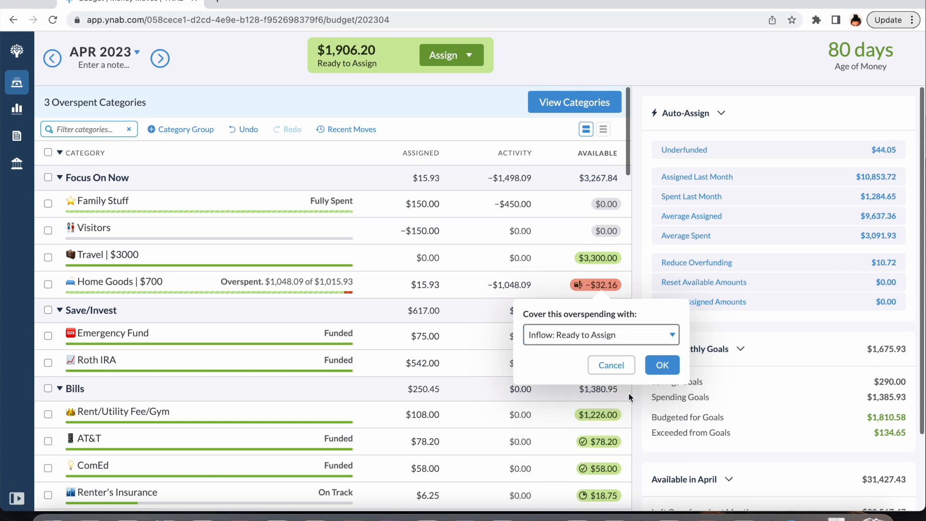
click(665, 366)
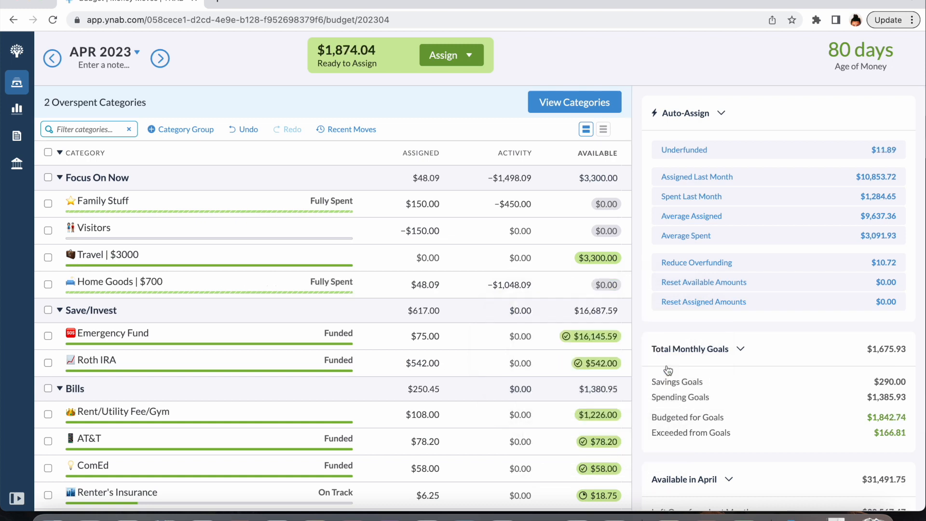
- Filter the budget to overspent categories and cover the Hulu overspending from Ready to Assign
click(587, 105)
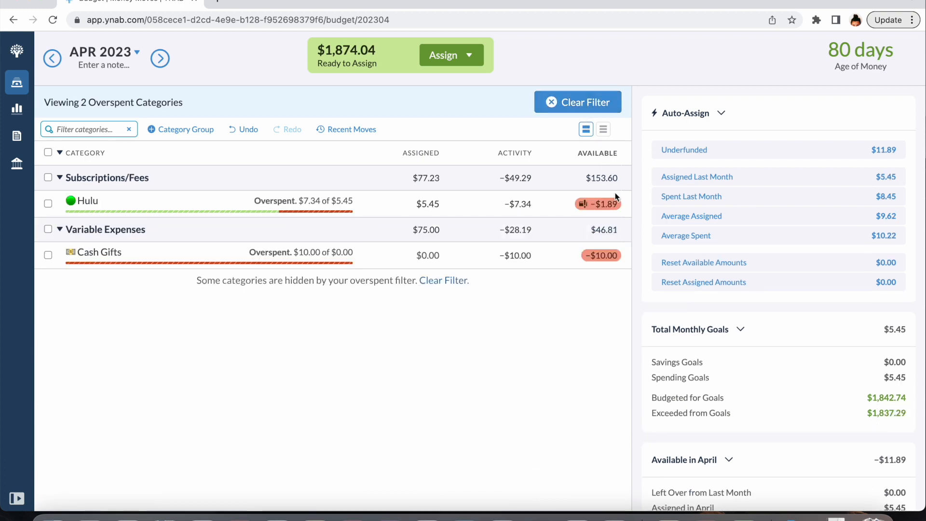
click(608, 206)
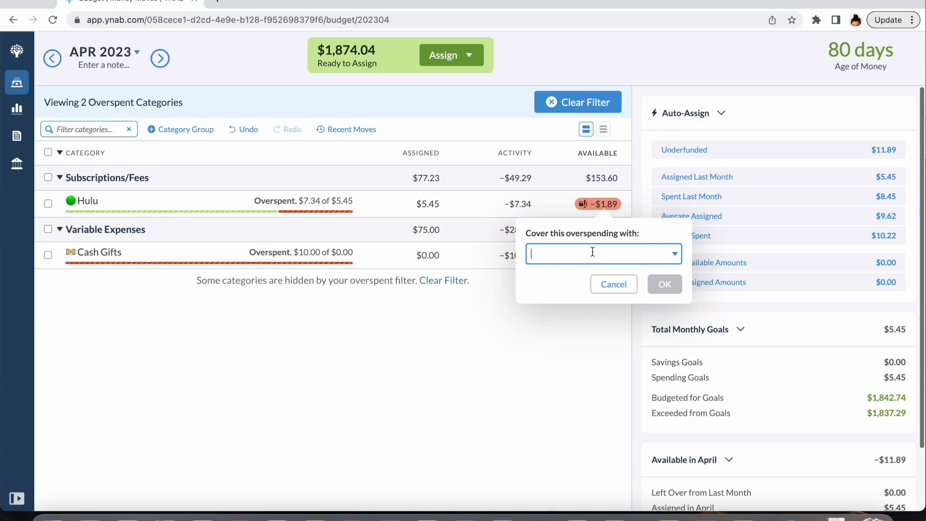
text(hulu)
key(BackSpace)
key(BackSpace)
key(BackSpace)
key(BackSpace)
text(ready)
click(631, 314)
click(662, 284)
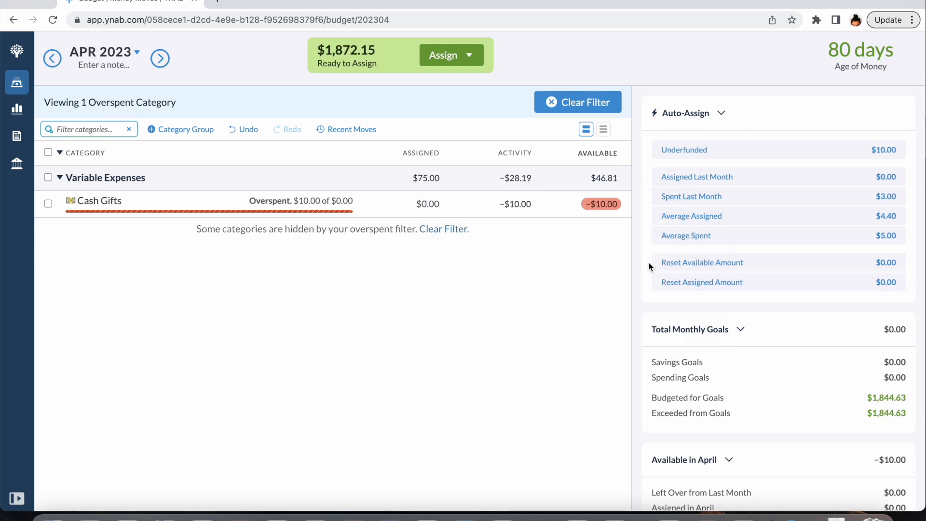
- Review the April activity behind the Cash Gifts category's overspending
click(606, 207)
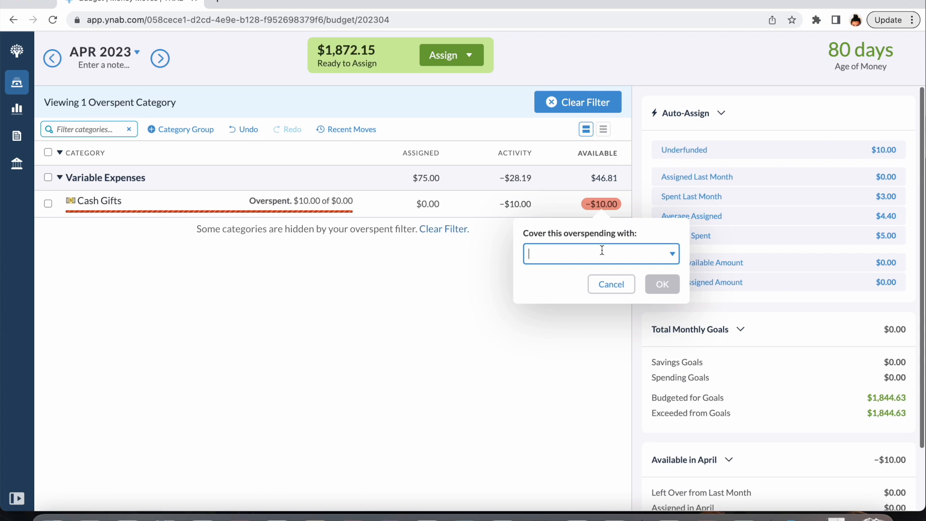
click(517, 204)
click(519, 205)
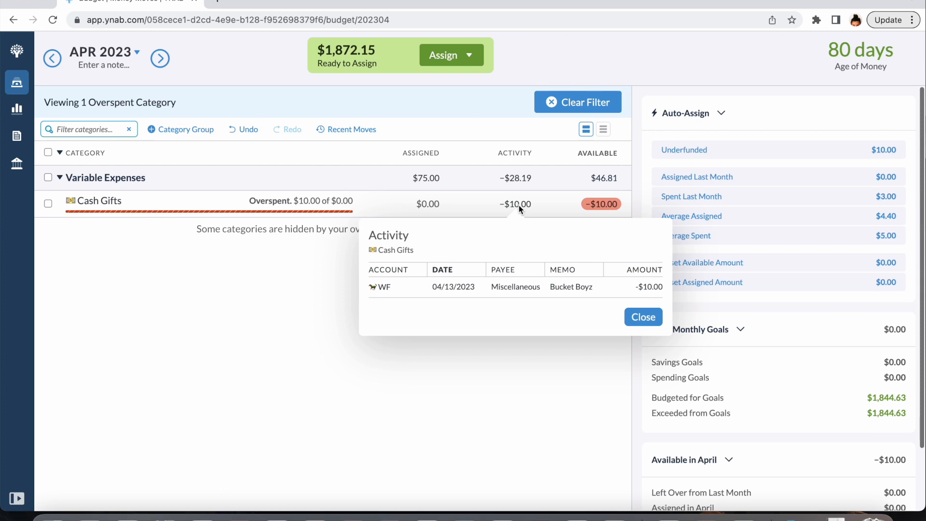
click(643, 317)
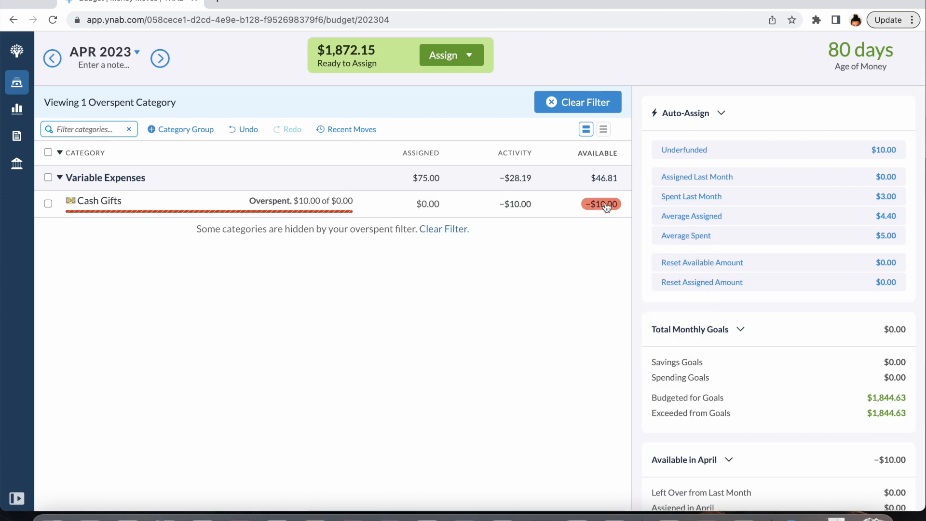
- Cover the Cash Gifts overspending from Ready to Assign and clear the overspent filter
mouse_move(607, 207)
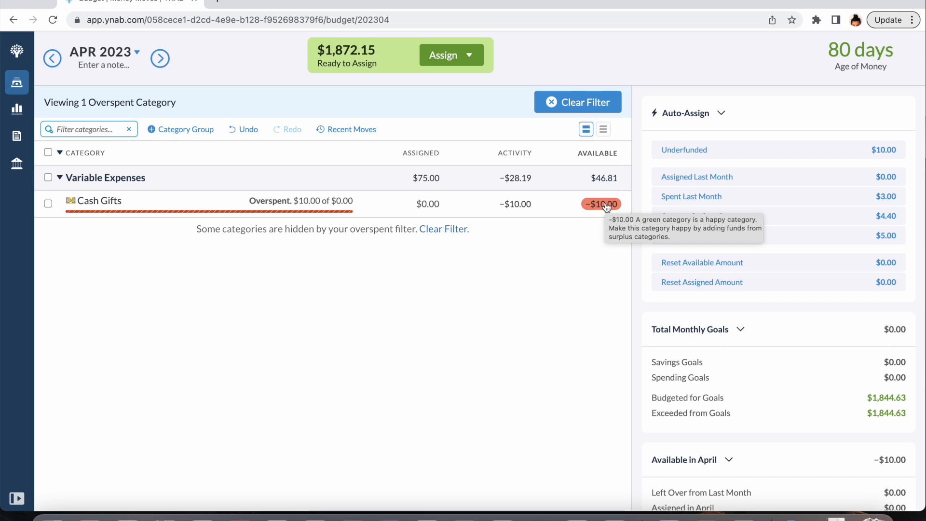
click(606, 206)
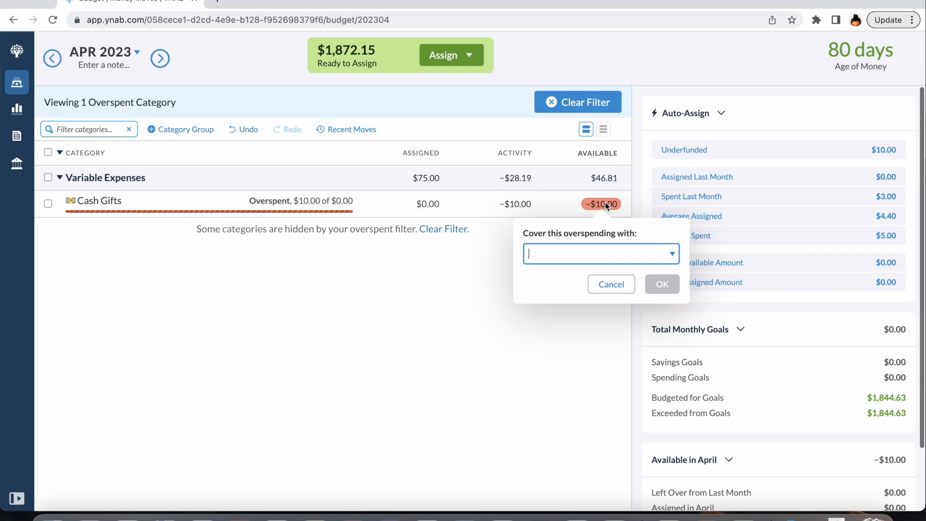
text(read)
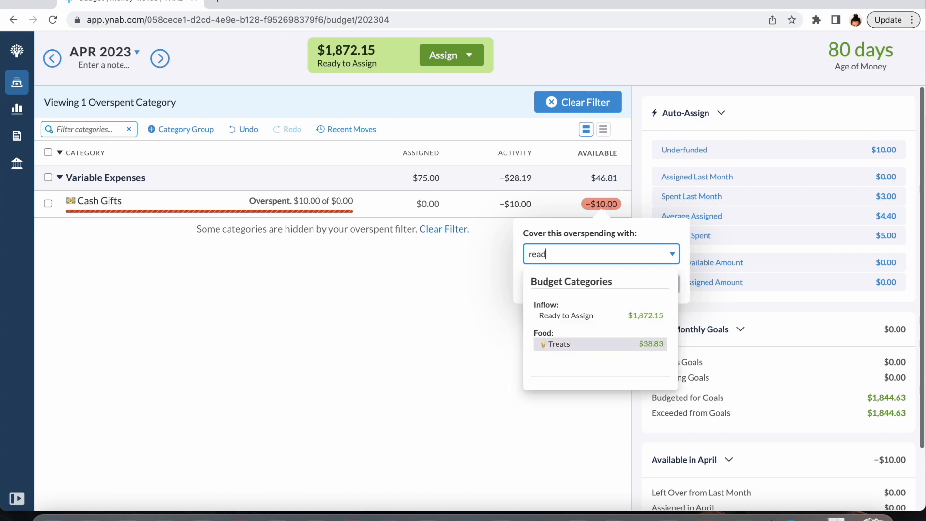
click(609, 314)
click(661, 284)
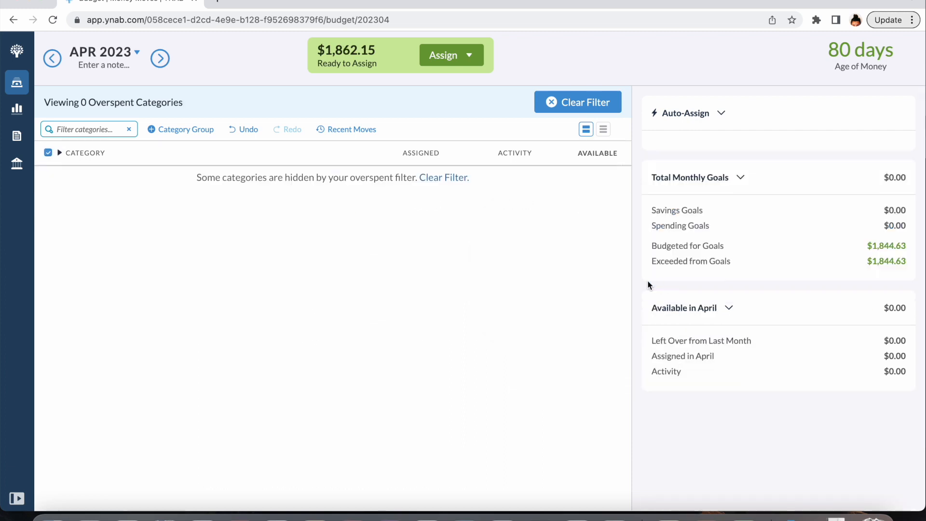
click(580, 103)
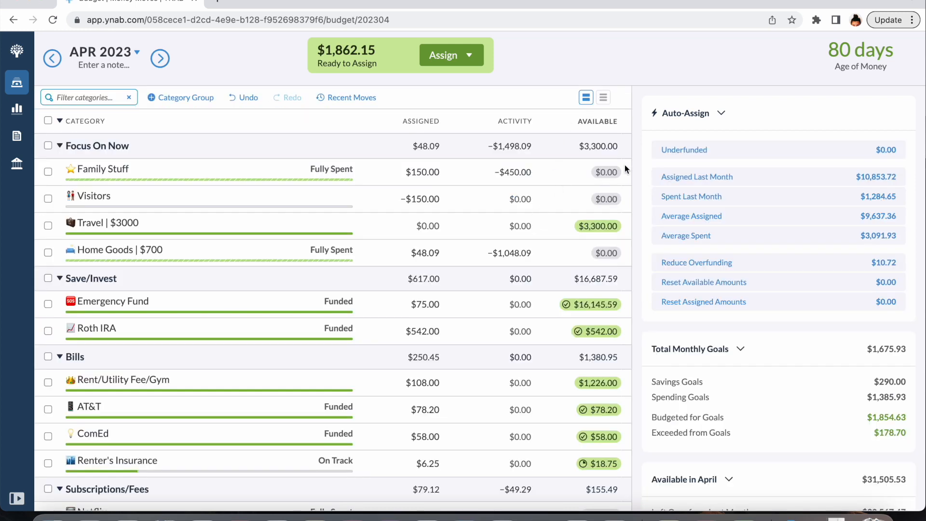
- Go to the May 2023 budget and assign $75 to the Emergency Fund
click(161, 59)
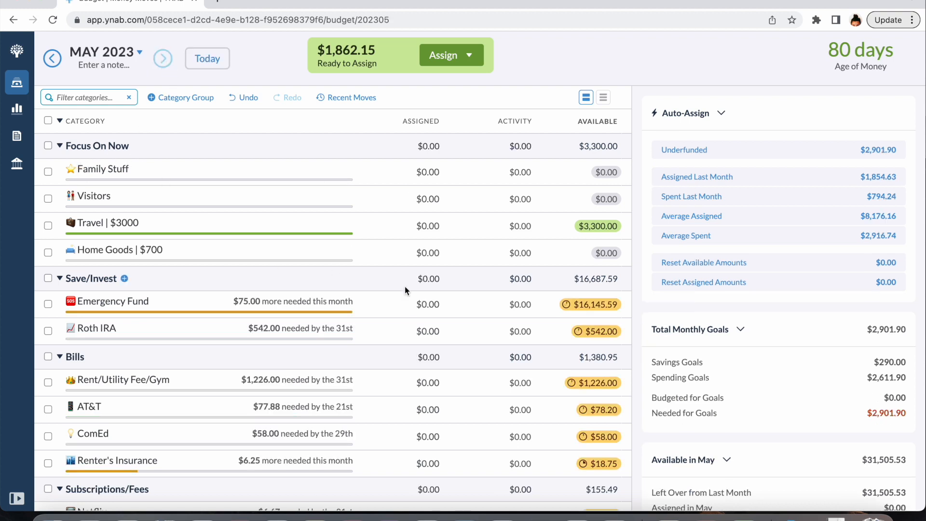
scroll(151, 235, down, 1)
scroll(150, 235, up, 1)
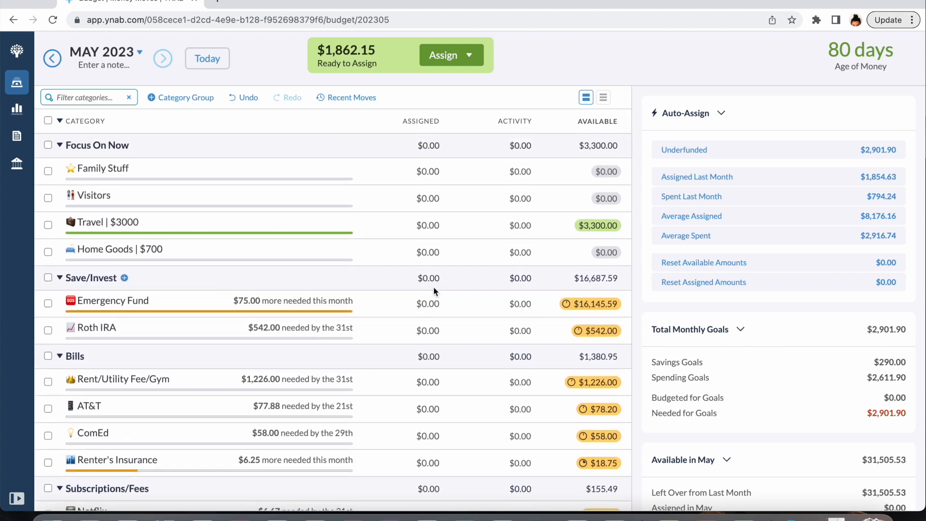
click(430, 302)
text(75)
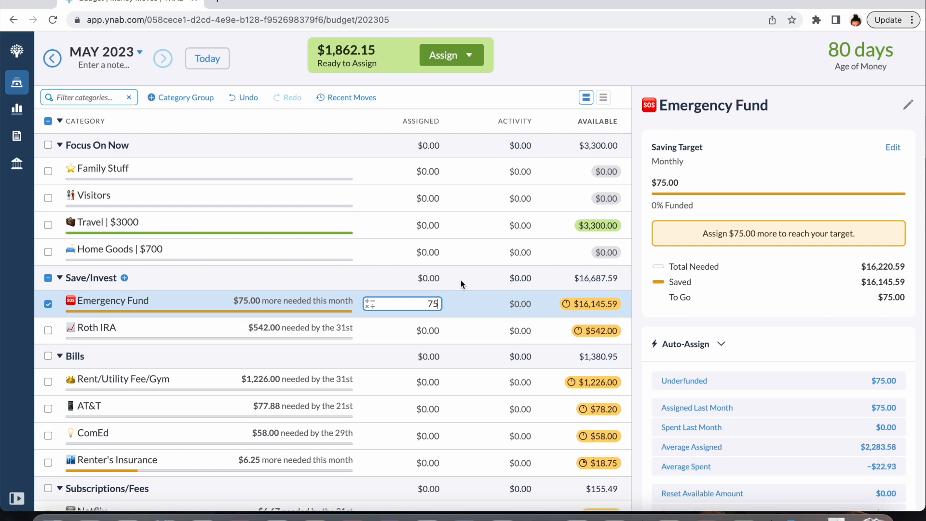
key(Return)
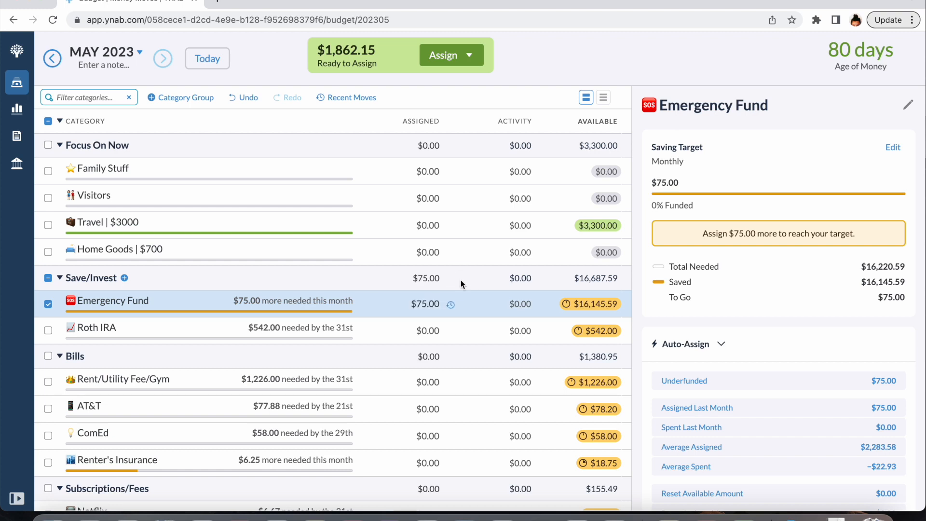
- Assign half of the $1,226 target to Rent/Utility Fee/Gym for May by entering 1226/2
scroll(389, 325, down, 1)
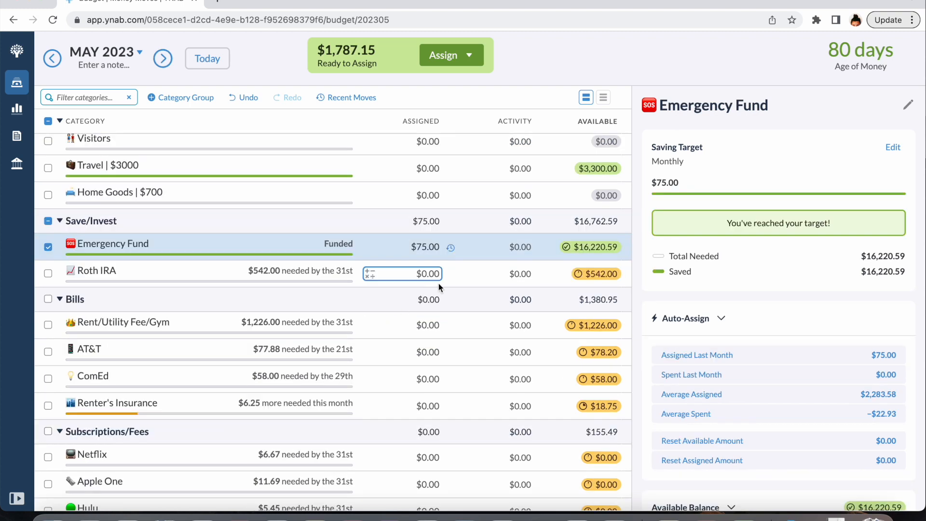
click(432, 326)
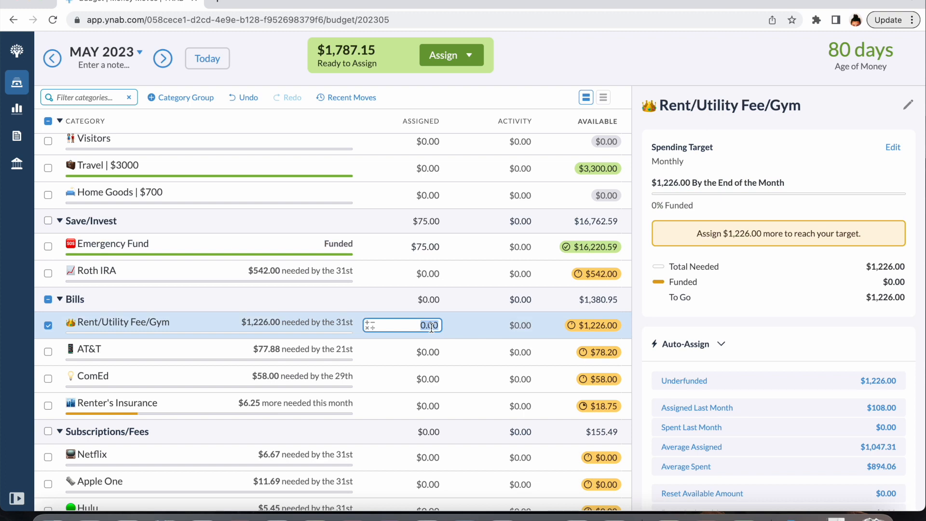
text(1226/2)
click(457, 349)
- Assign $77.88 to AT&T and $58 to ComEd in the May Bills group
click(431, 352)
text(77.88)
key(BackSpace)
key(BackSpace)
key(BackSpace)
key(BackSpace)
key(BackSpace)
key(BackSpace)
key(BackSpace)
key(BackSpace)
key(Right)
key(BackSpace)
text(77.88)
key(Return)
text(58)
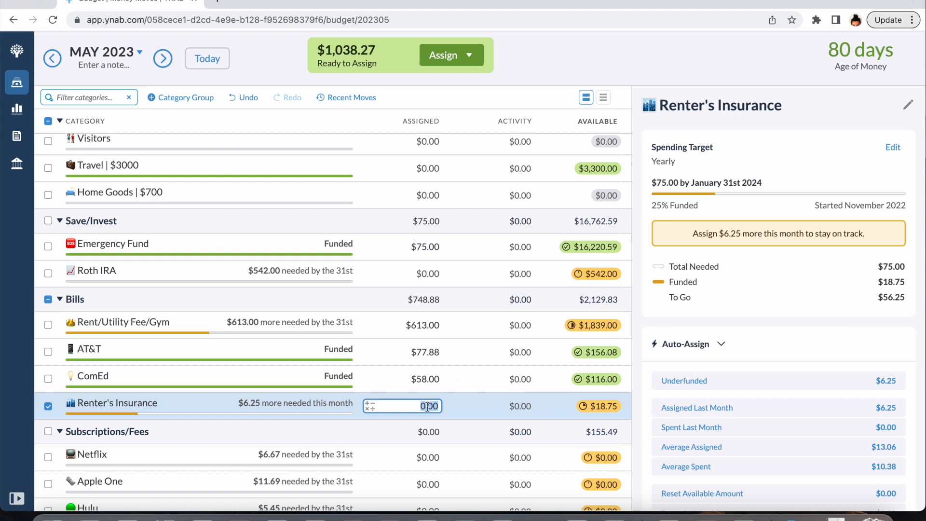
- Assign $6.25 to Renter's Insurance for May and deselect the category
text(6.25)
key(Return)
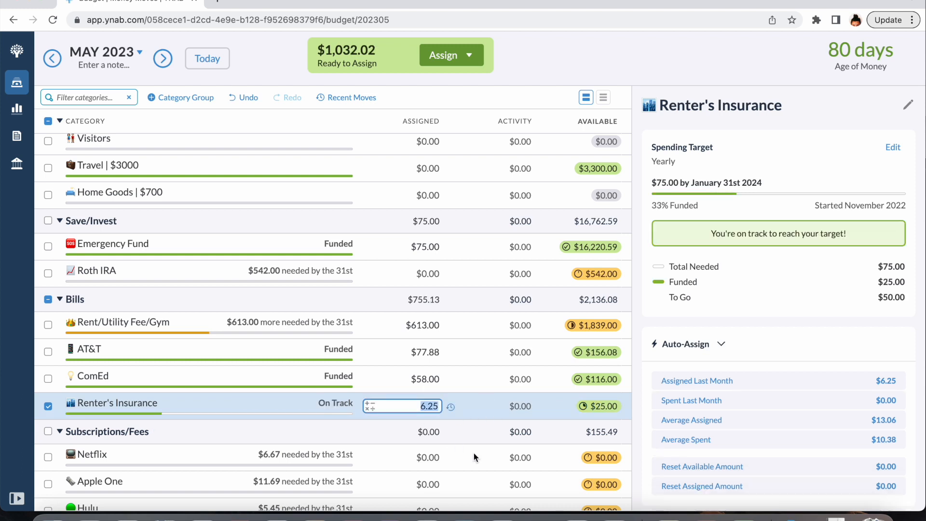
click(47, 408)
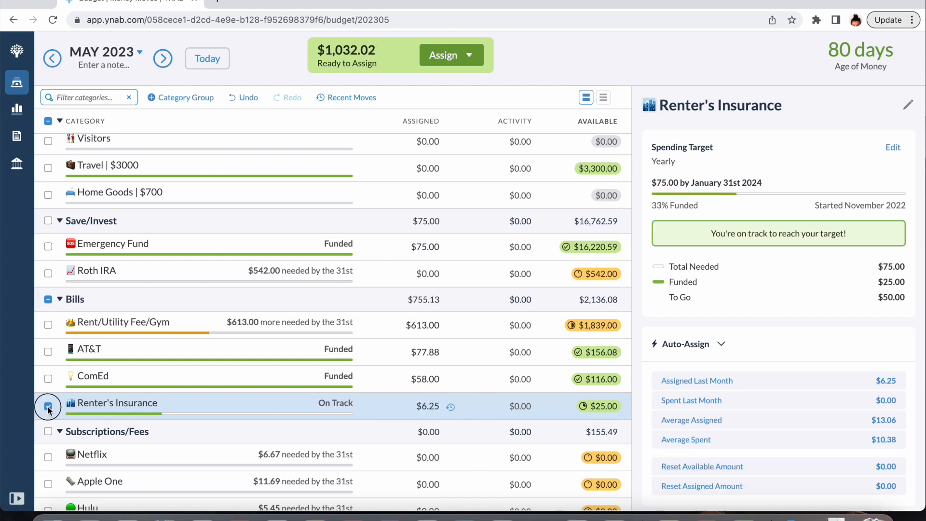
- Assign $6.67 to Netflix in the May Subscriptions/Fees group
scroll(152, 432, down, 5)
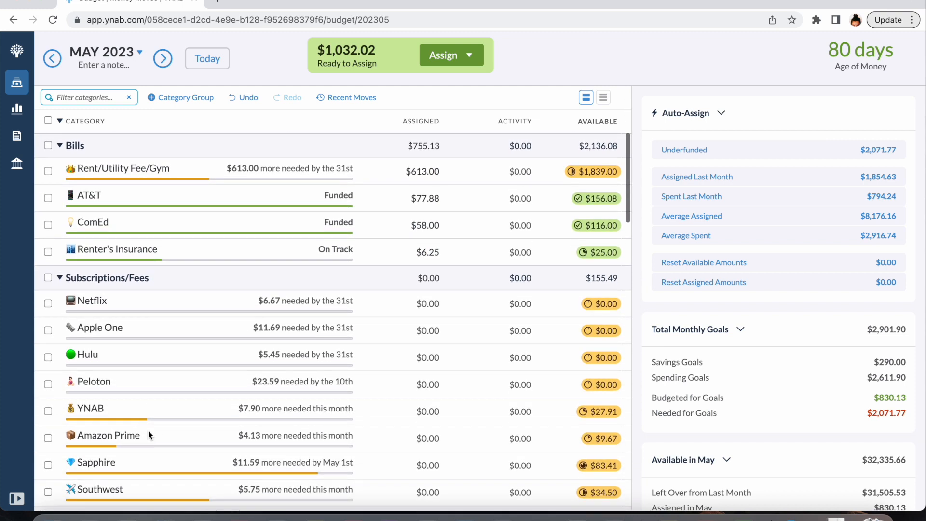
scroll(149, 430, down, 1)
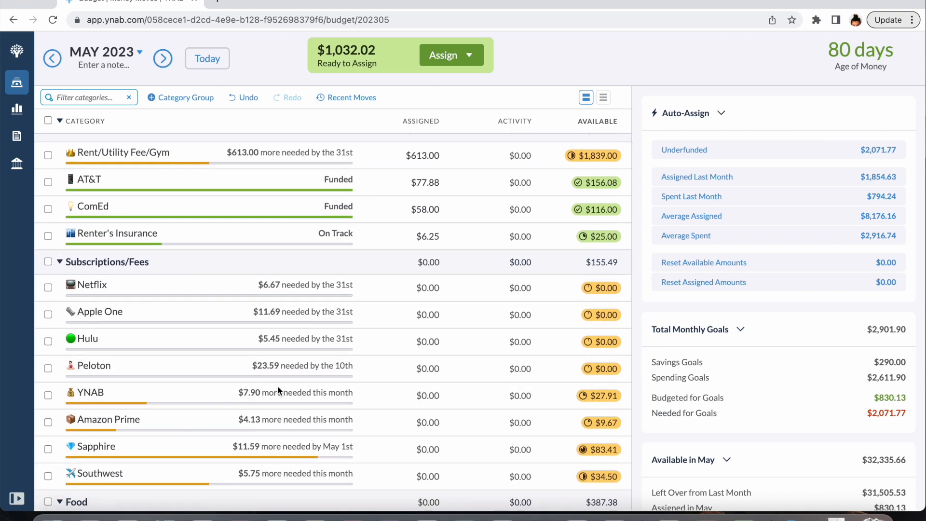
click(425, 288)
text(6.67)
key(Return)
- Assign $11.69 to Apple One and $5.45 to Hulu for May
text(11/69)
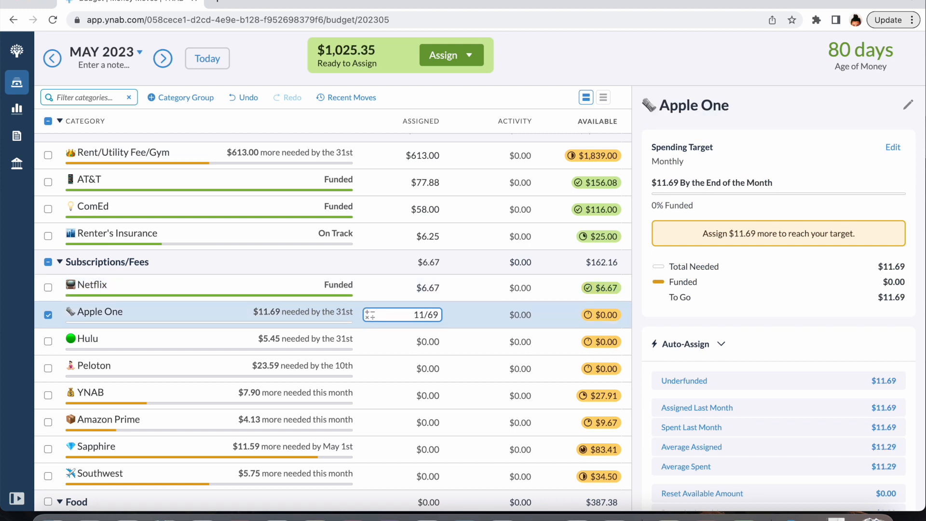
key(Return)
text(5.45)
key(Return)
click(435, 317)
key(BackSpace)
text(11.69)
key(Return)
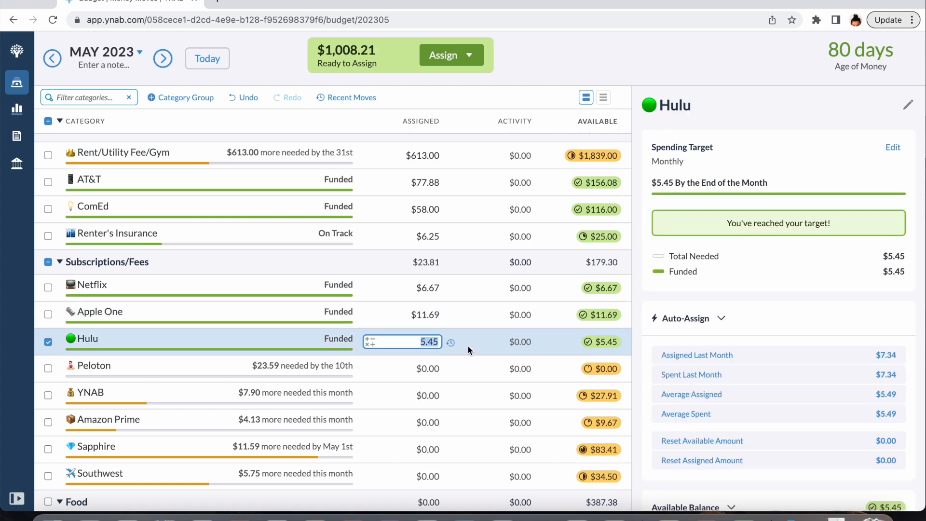
- Assign $23.59 to Peloton and $7.90 to YNAB in the May Subscriptions/Fees group
click(429, 370)
text(23.59)
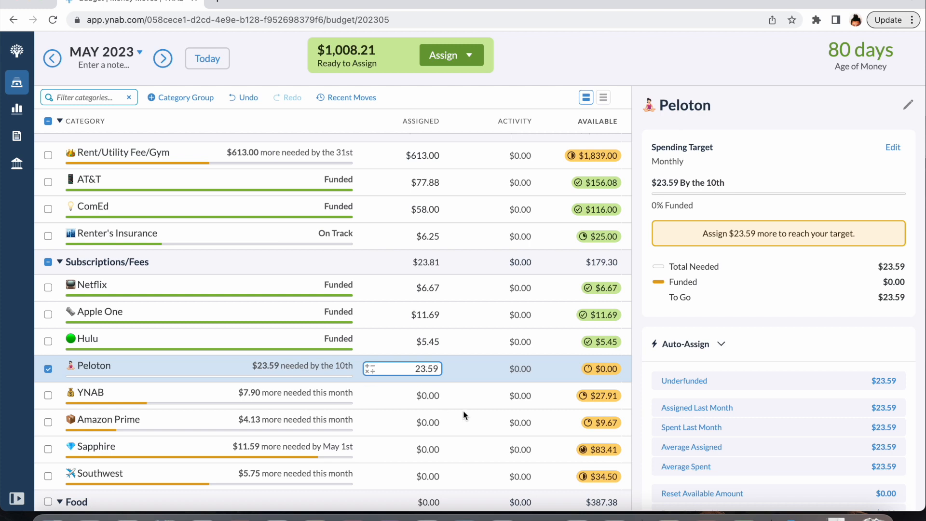
key(Return)
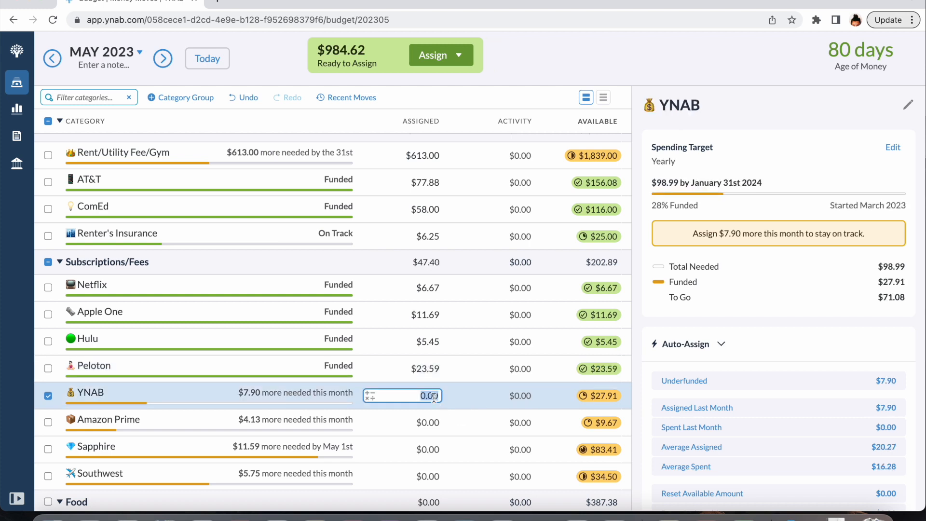
text(7.90)
click(479, 400)
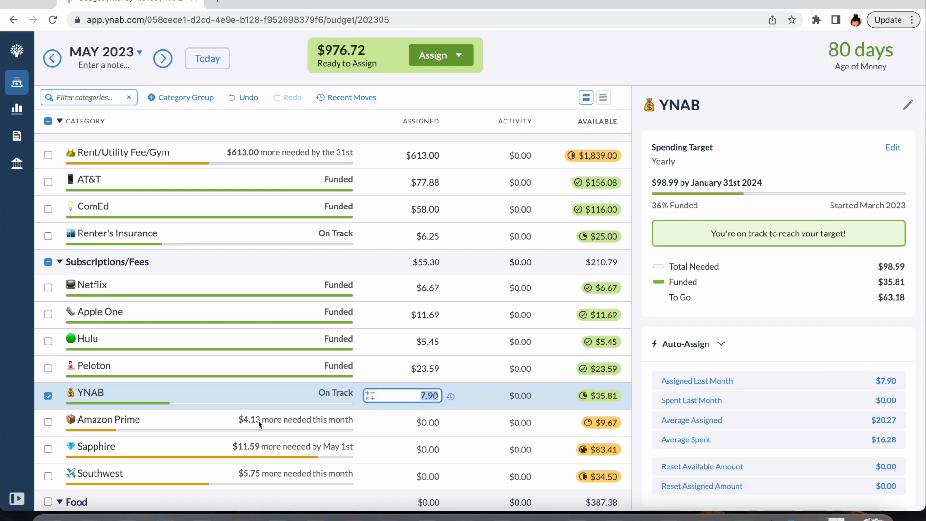
- Assign $4.13 to Amazon Prime in the May Subscriptions/Fees group
click(48, 396)
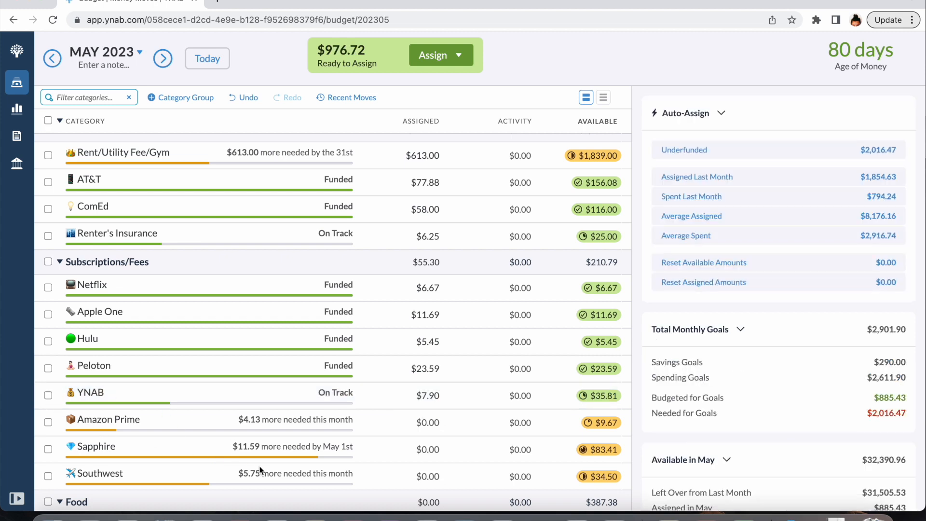
click(379, 451)
click(407, 429)
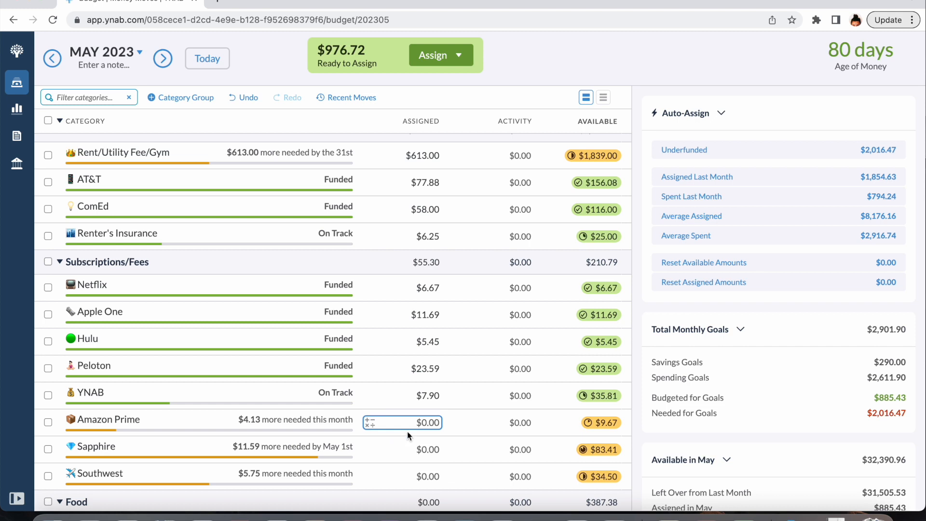
click(433, 423)
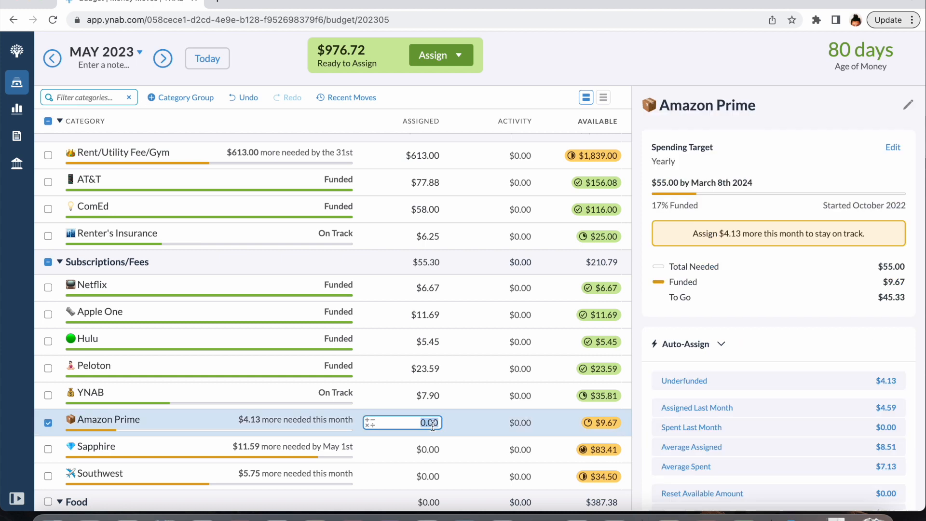
text(4.13)
- Assign $11.59 to Sapphire and $5.75 to Southwest for May, and clear the category selection
click(424, 450)
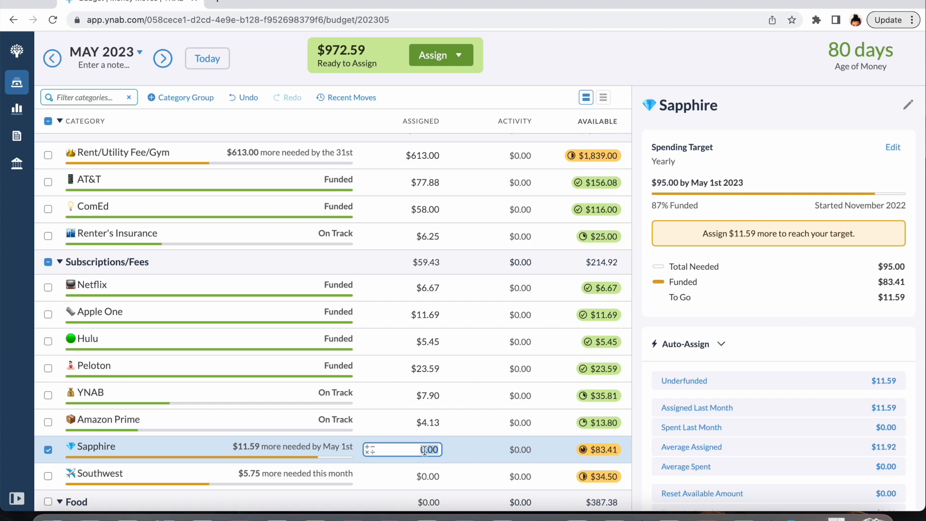
text(11.59)
click(423, 477)
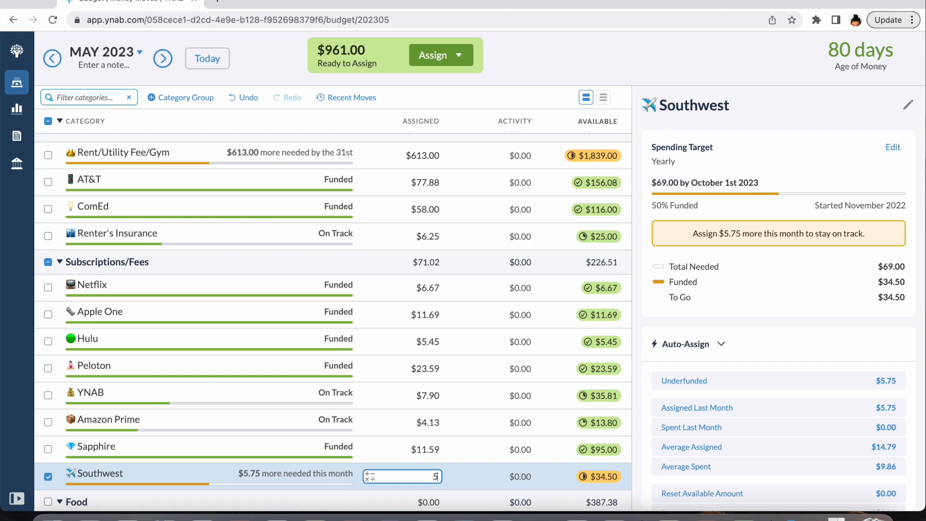
text(5.75)
key(Return)
scroll(476, 476, down, 2)
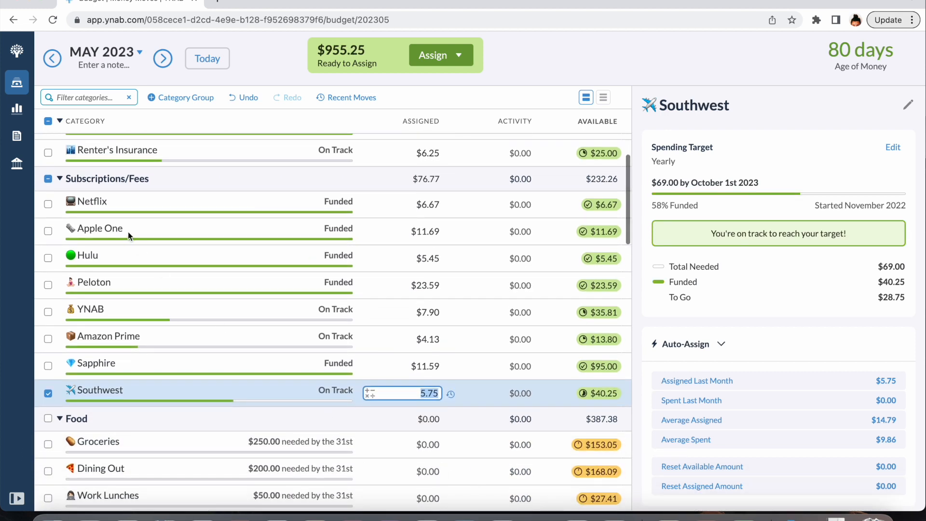
click(49, 181)
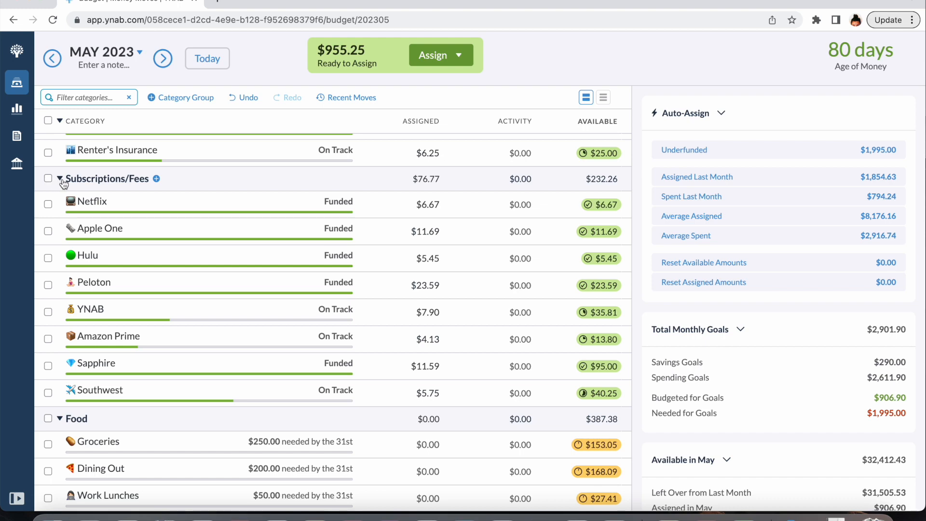
- Assign $50 to Entertainment and $25 to Miscellaneous in the May Variable Expenses group
scroll(63, 195, up, 3)
scroll(63, 195, down, 6)
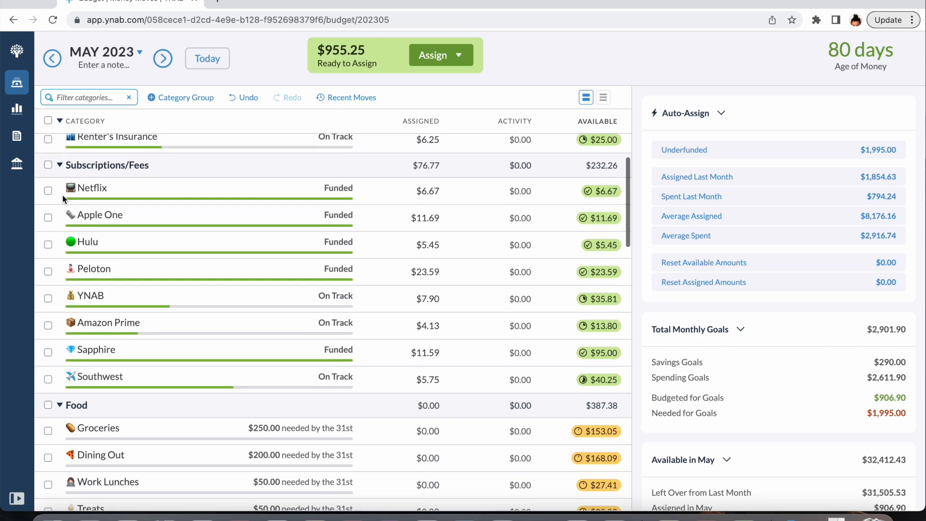
scroll(63, 195, down, 2)
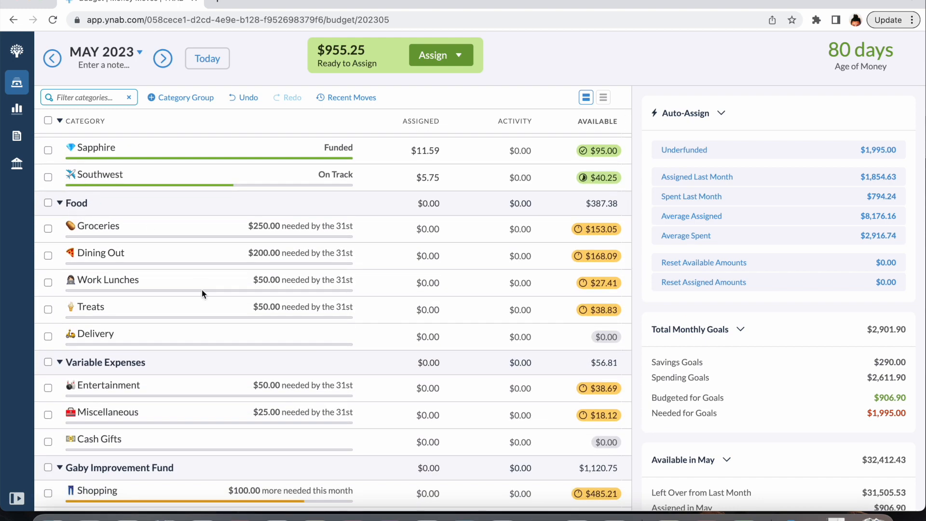
scroll(340, 294, down, 1)
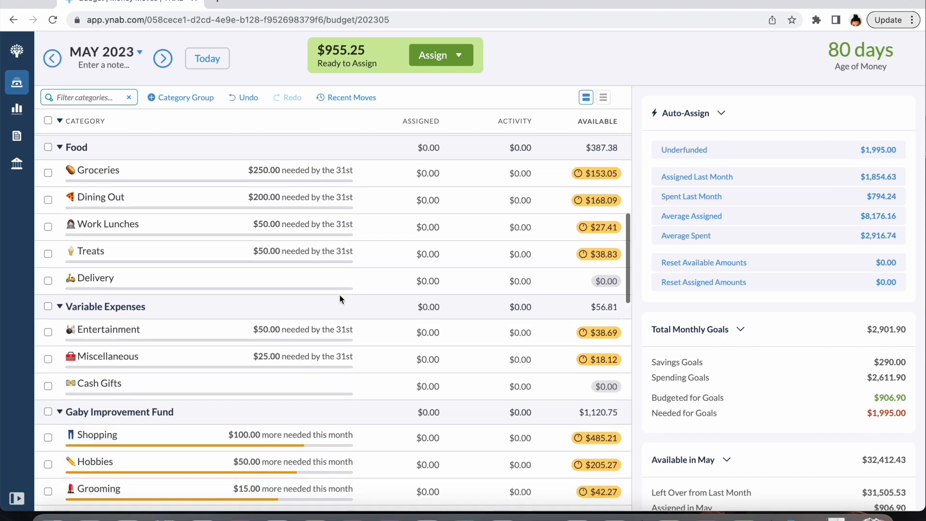
click(428, 333)
text(50)
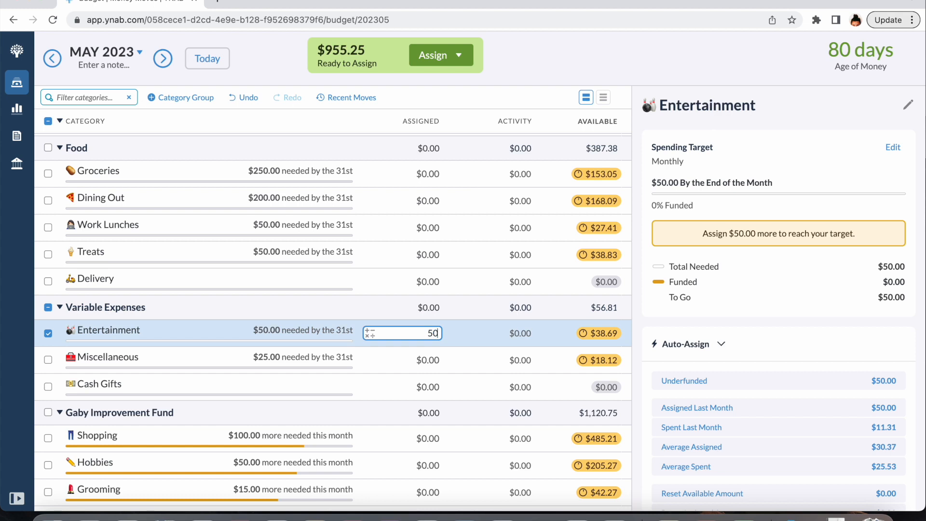
click(428, 360)
text(25)
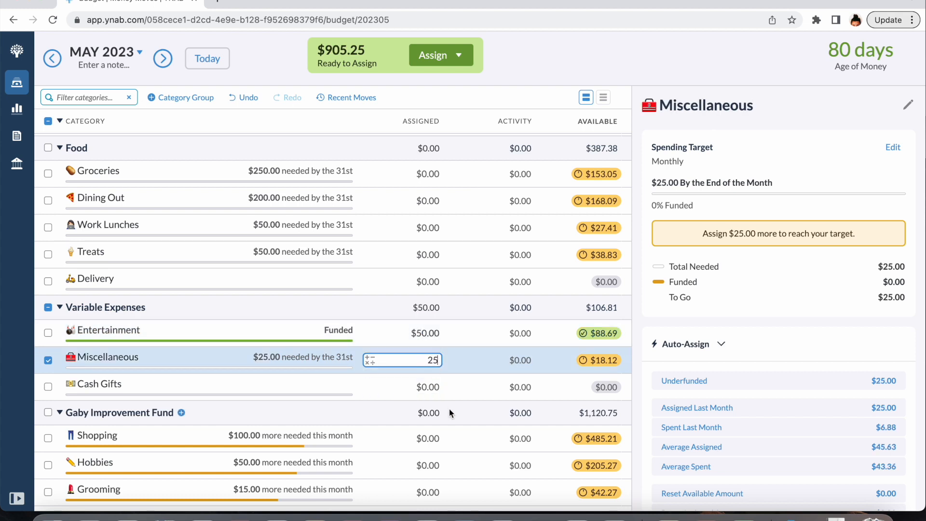
key(Return)
- Assign $100 to Shopping and $50 to Hobbies in the May improvement fund group
scroll(459, 413, down, 5)
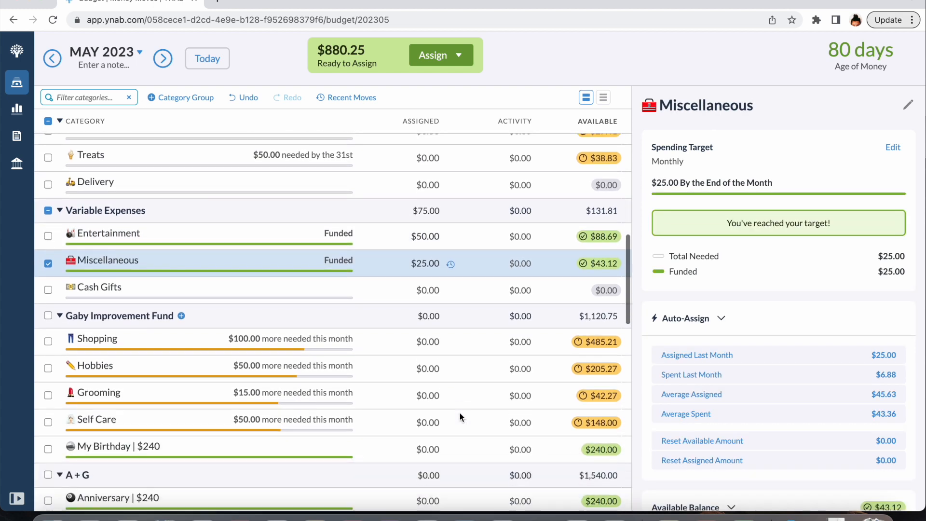
click(430, 308)
text(100)
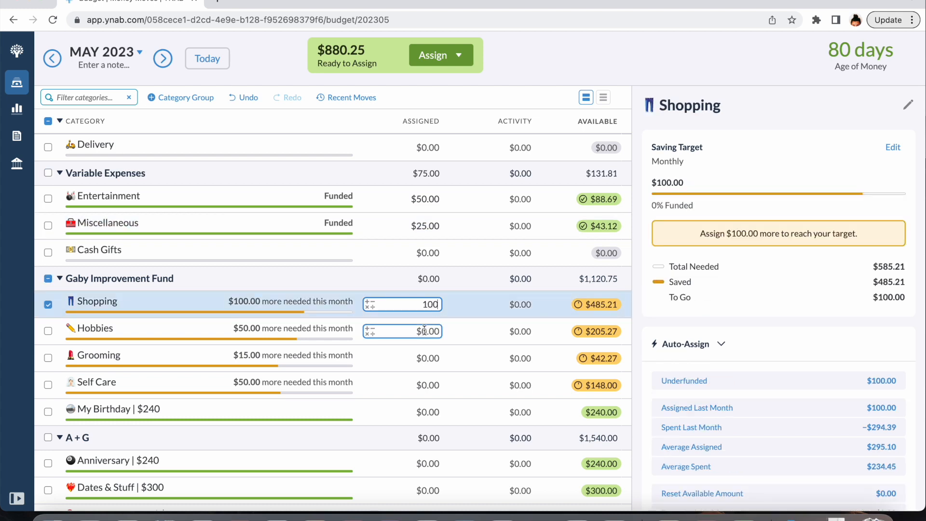
click(424, 331)
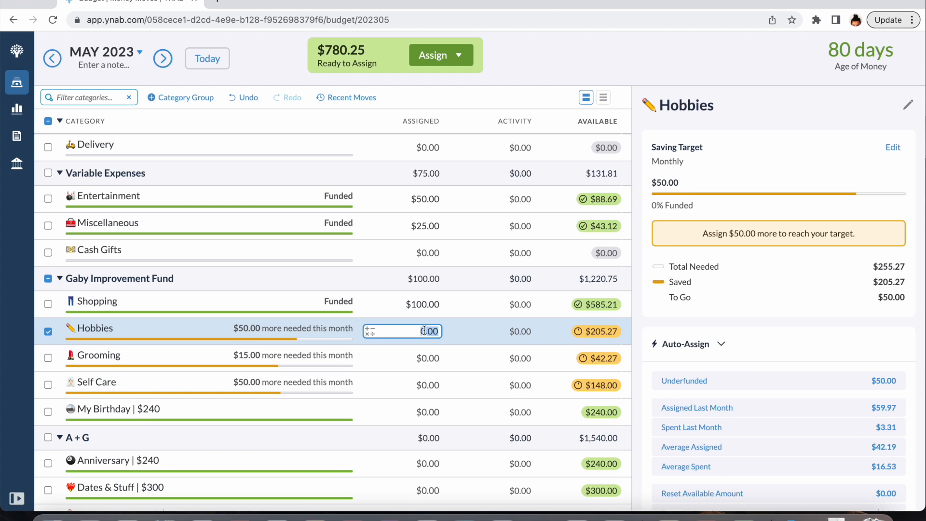
text(50)
key(Return)
- Assign $15 to Grooming and $50 to Self Care for May, and clear the category selection
text(15)
key(Return)
text(50)
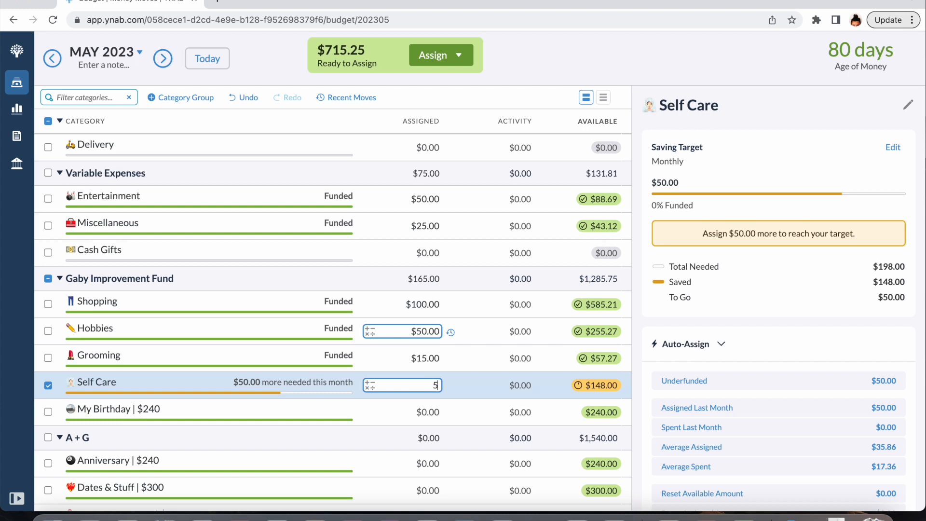
click(467, 436)
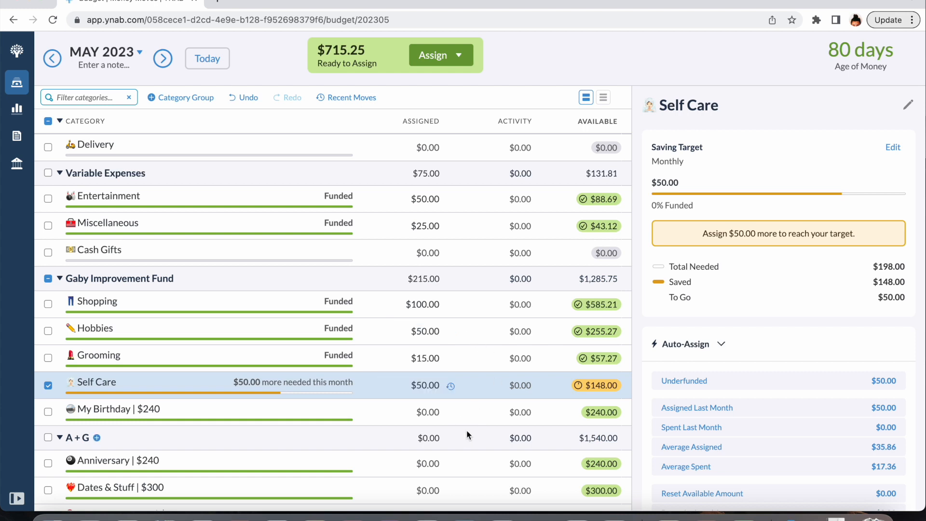
click(468, 390)
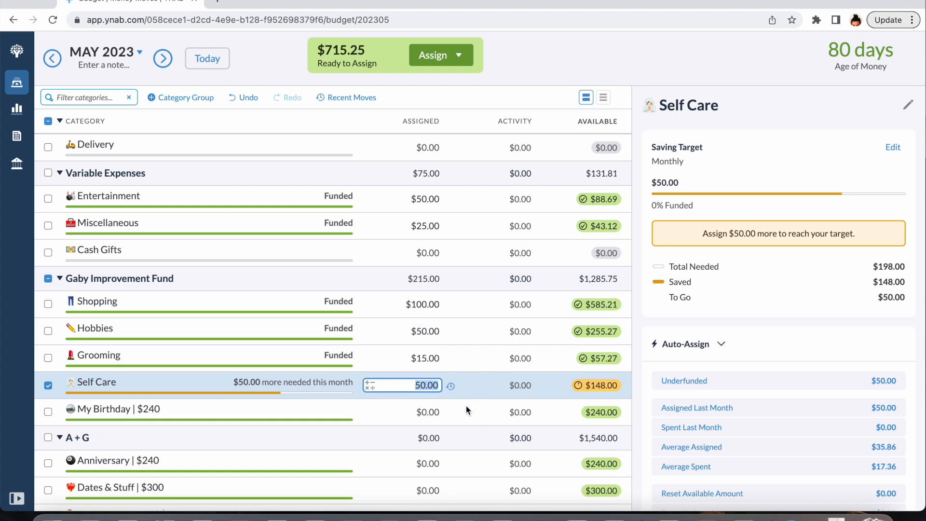
click(466, 413)
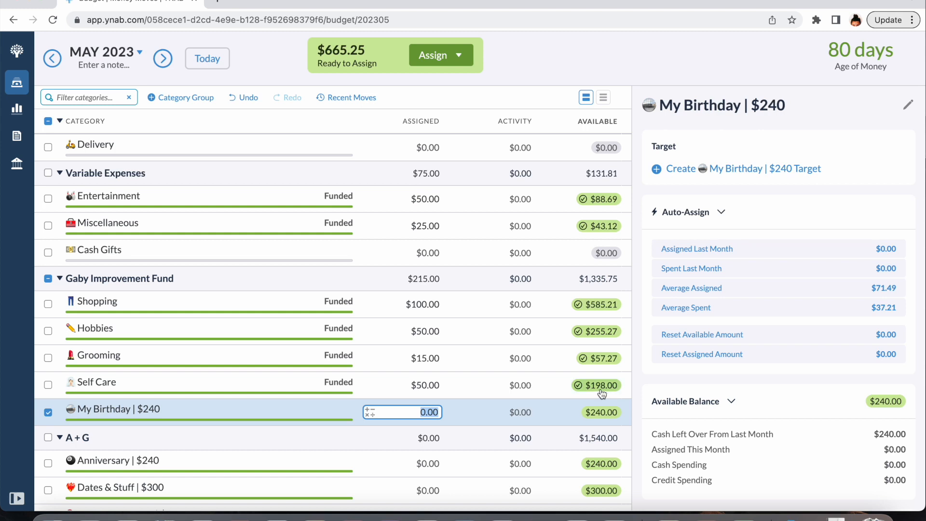
mouse_move(602, 394)
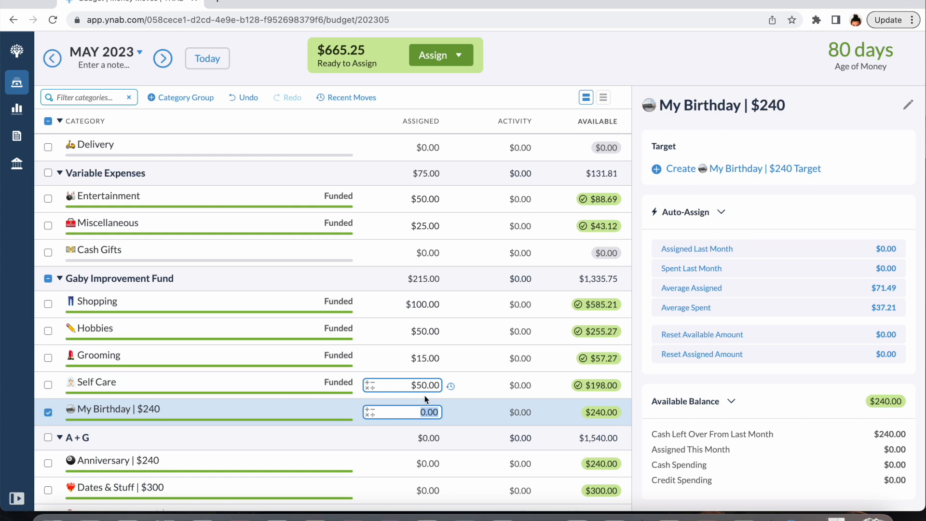
click(48, 413)
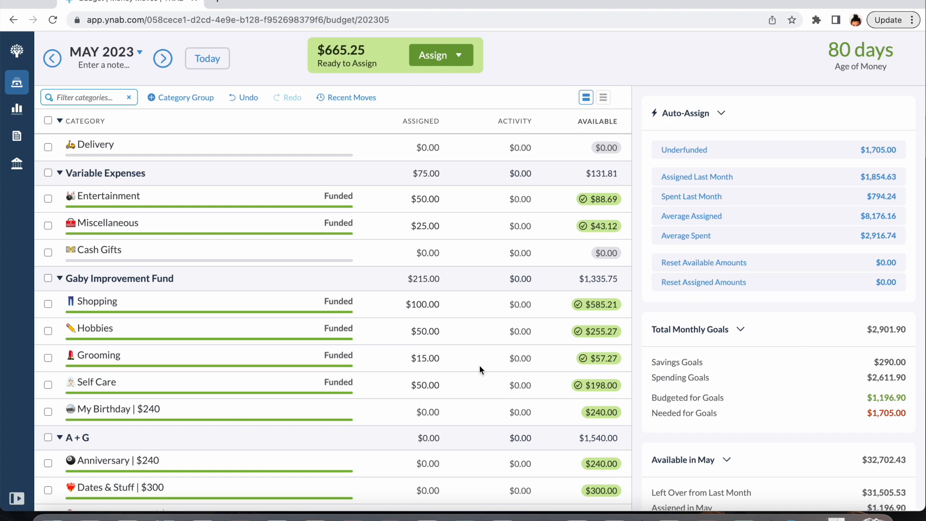
- Review the May available balances in the A + G, Sinking Funds and Wish Farm groups against their target amounts
scroll(480, 369, down, 3)
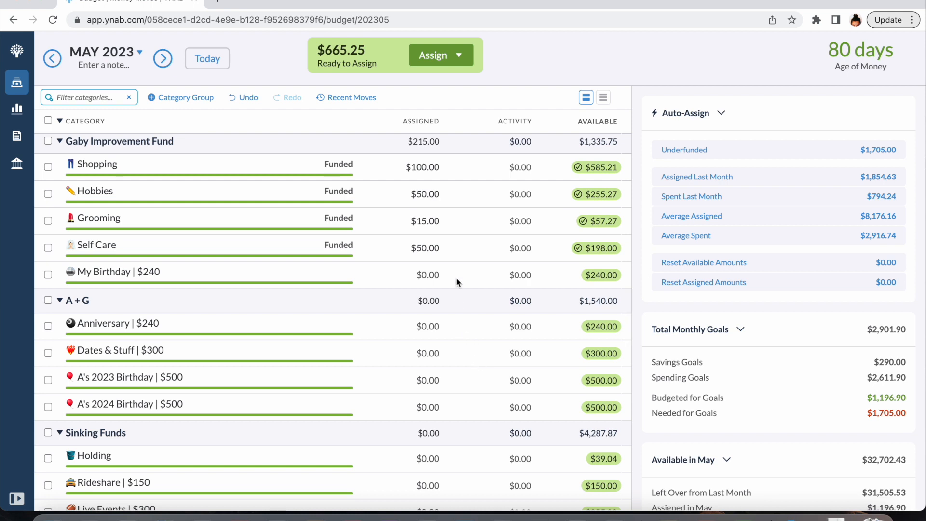
scroll(456, 278, down, 1)
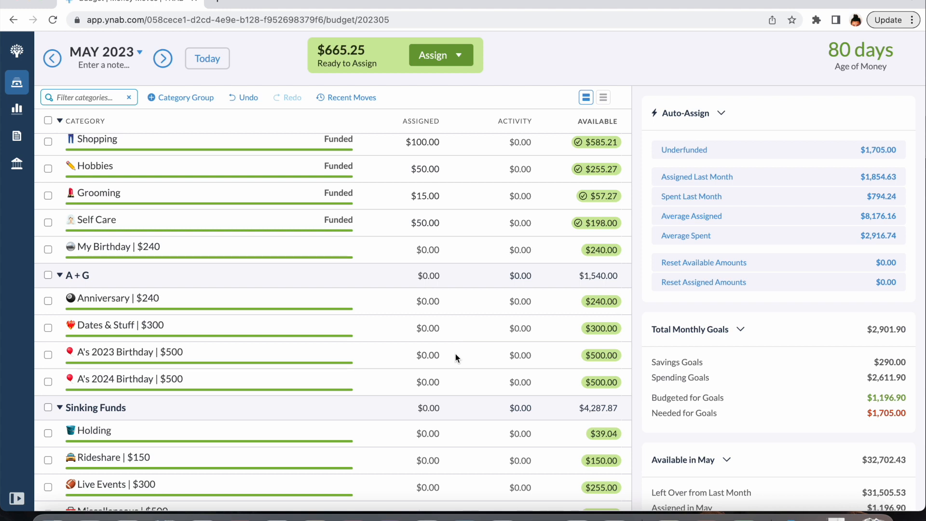
scroll(455, 357, down, 4)
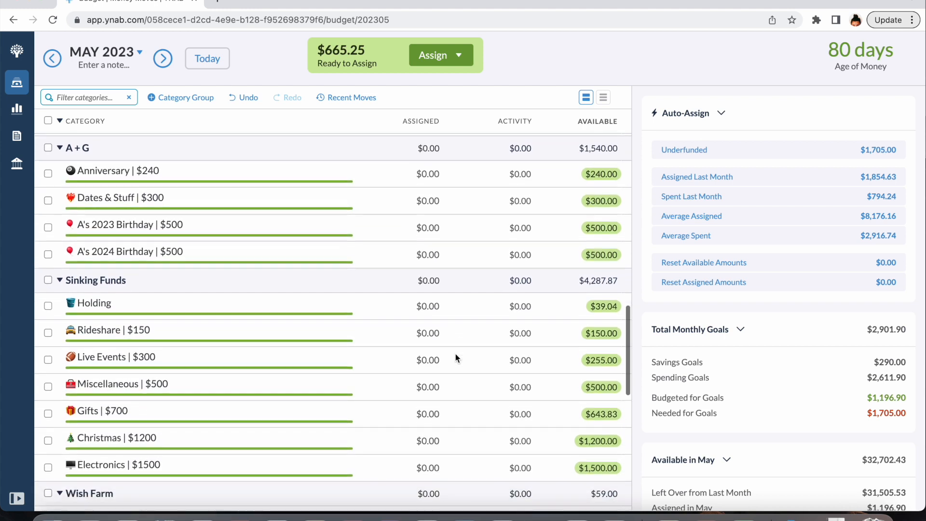
scroll(455, 357, down, 1)
scroll(455, 358, up, 1)
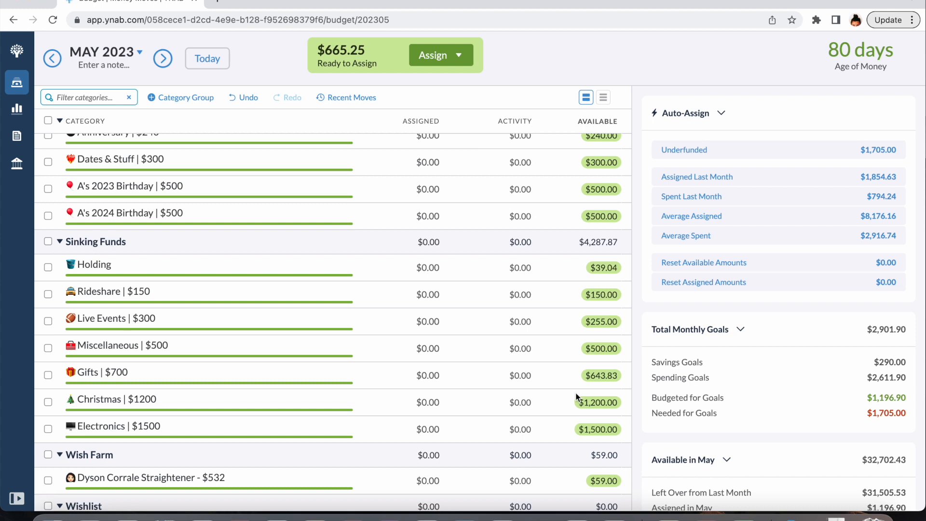
scroll(573, 398, up, 5)
scroll(572, 395, up, 3)
scroll(572, 394, up, 6)
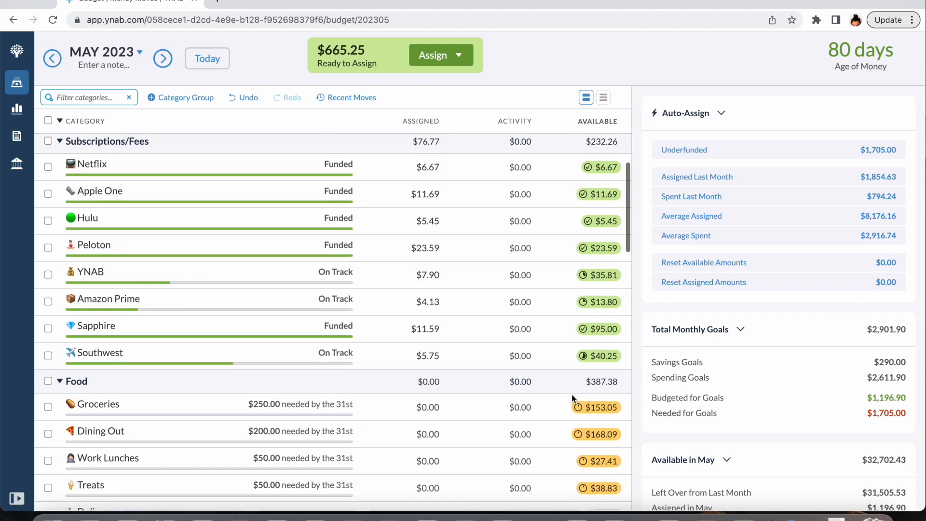
scroll(572, 394, up, 5)
scroll(571, 395, up, 3)
- Assign $271 to Roth IRA in the May Save/Invest group and leave no category selected
click(433, 333)
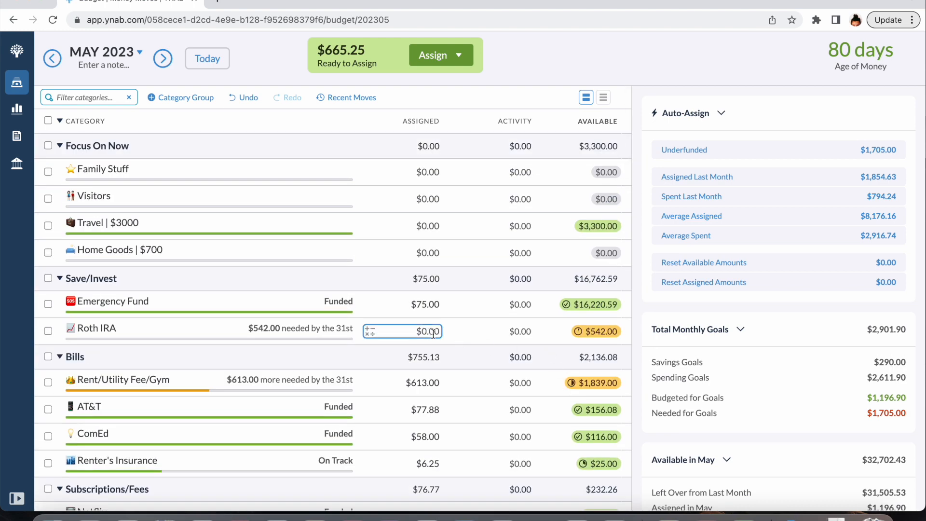
click(433, 333)
text(271)
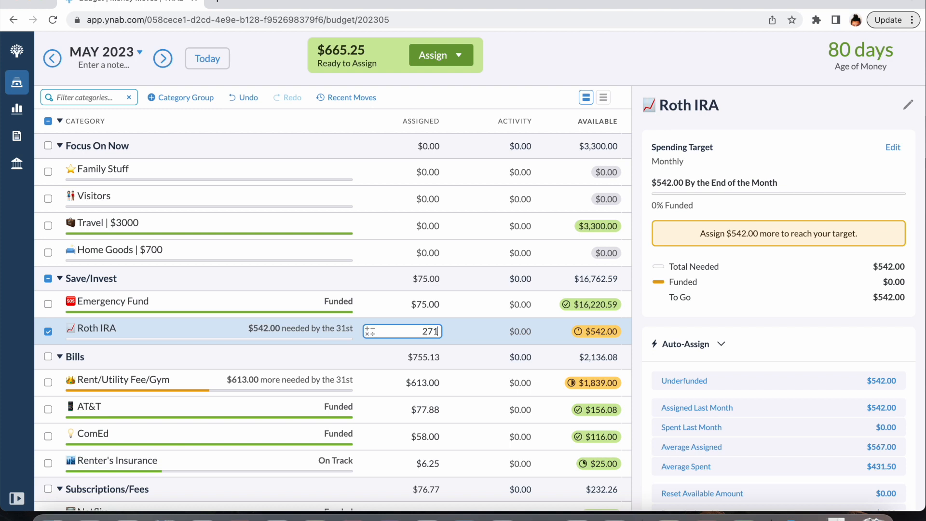
click(463, 301)
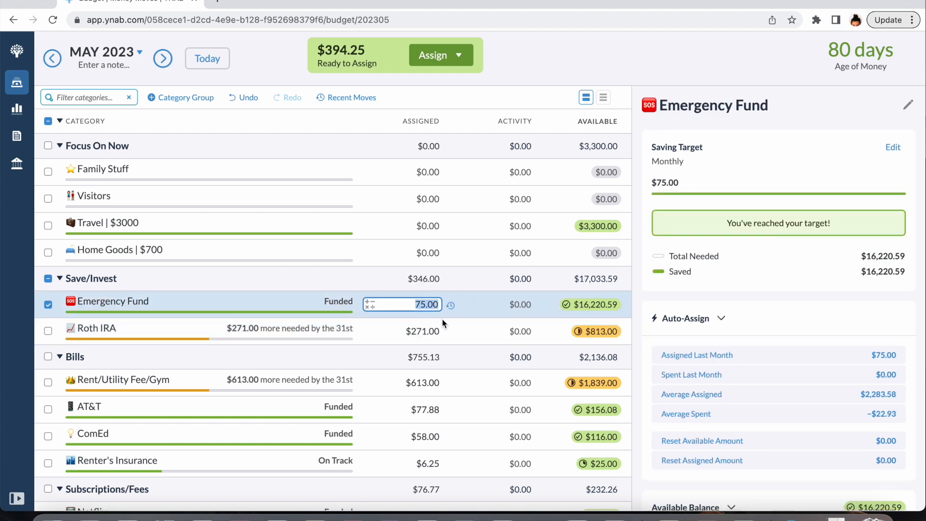
click(48, 304)
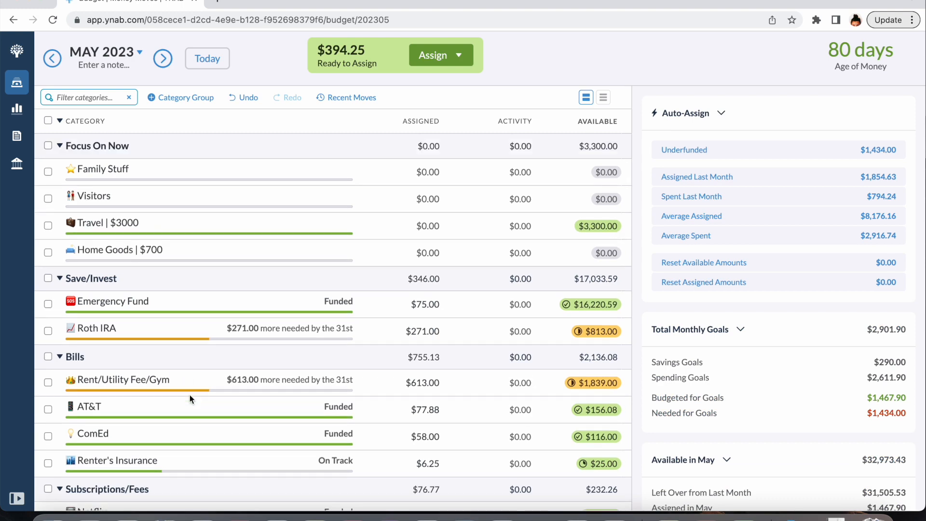
click(48, 146)
click(48, 120)
click(49, 331)
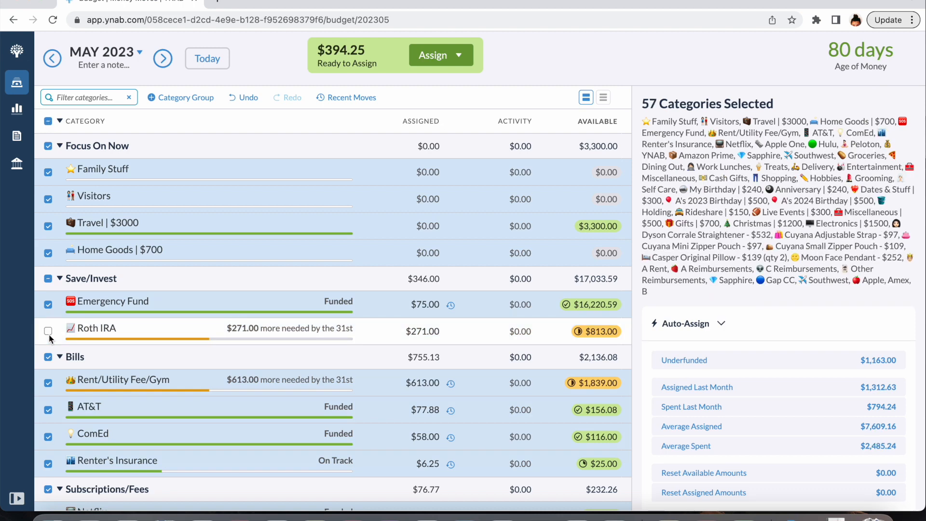
click(49, 332)
click(49, 331)
click(49, 121)
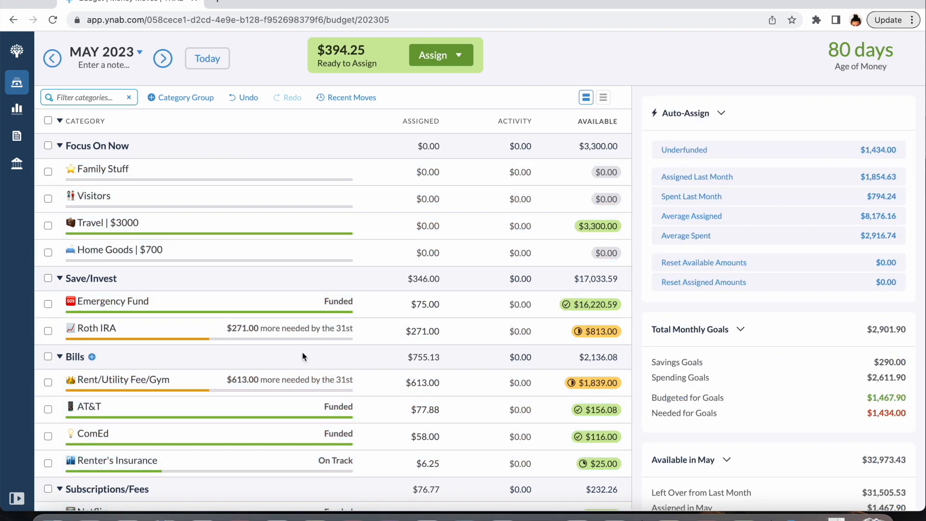
- Review the May balances in the Sinking Funds, Wish Farm, Wishlist and Reimbursements groups
scroll(303, 356, down, 12)
scroll(302, 357, down, 15)
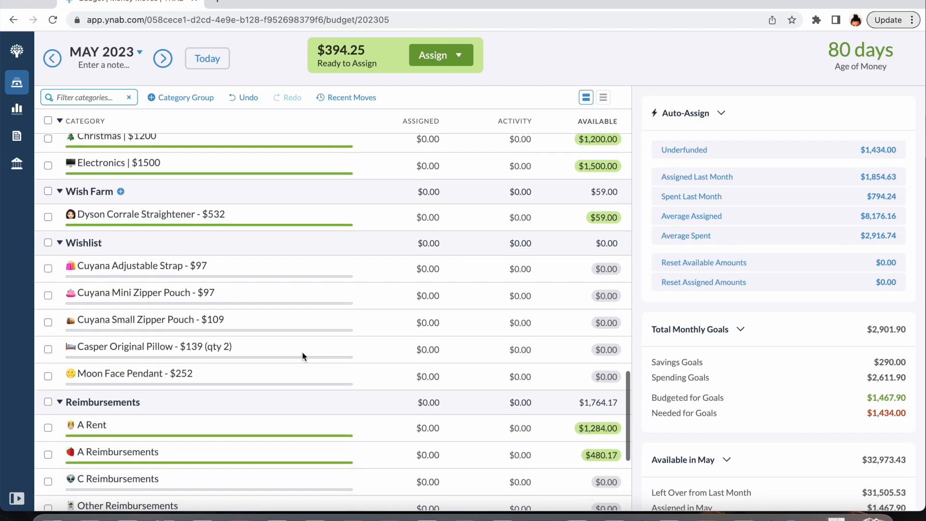
click(395, 428)
scroll(393, 419, up, 3)
click(395, 424)
scroll(395, 422, up, 2)
click(395, 421)
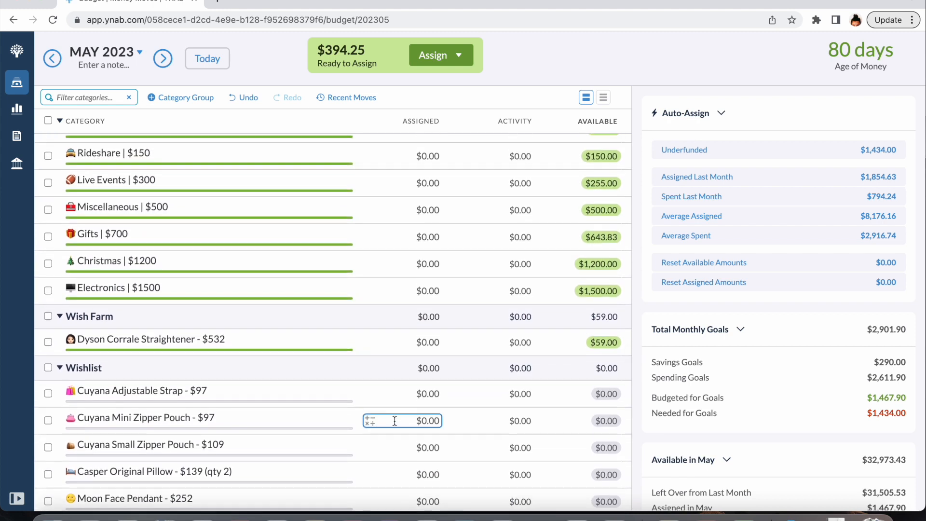
scroll(395, 421, up, 1)
scroll(395, 421, up, 2)
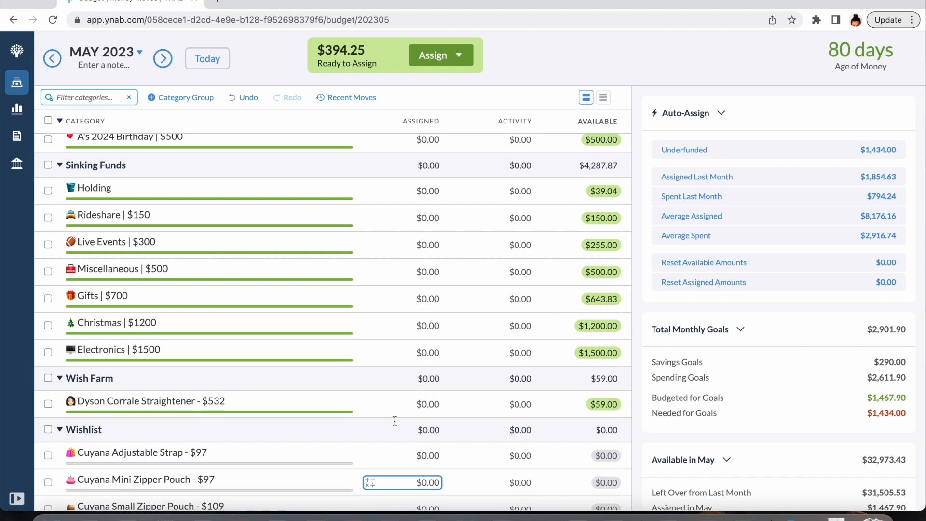
- Assign $542 to Roth IRA in the May Save/Invest group and leave no category selected
scroll(394, 421, up, 3)
scroll(394, 421, up, 20)
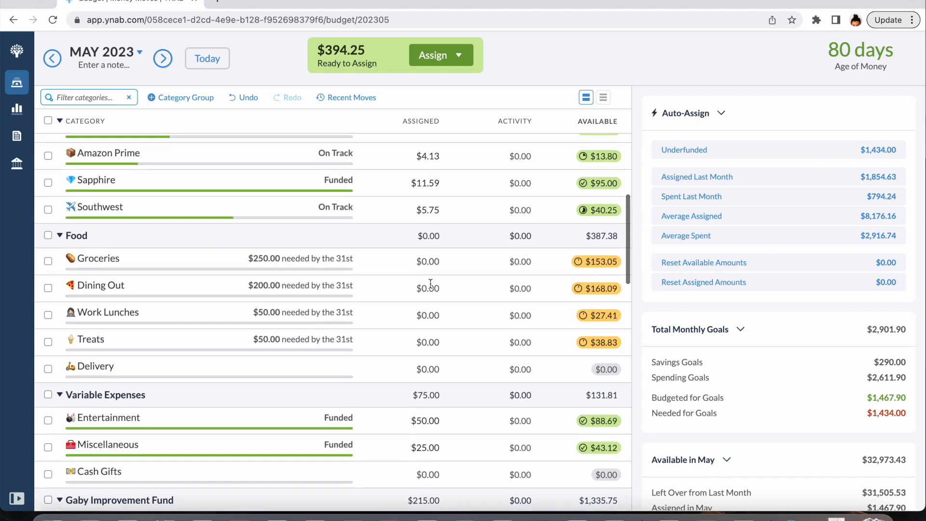
scroll(430, 284, up, 4)
click(431, 284)
scroll(430, 284, up, 7)
click(431, 284)
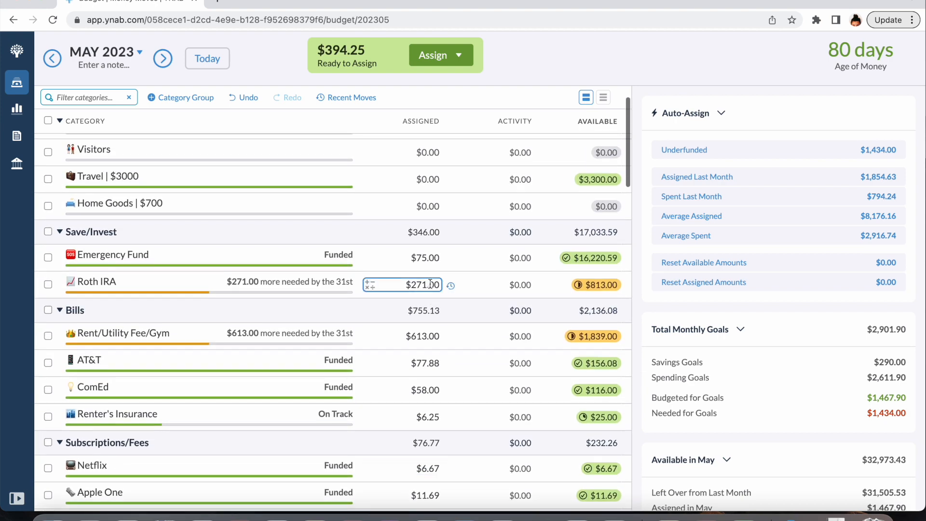
scroll(431, 283, up, 1)
click(428, 301)
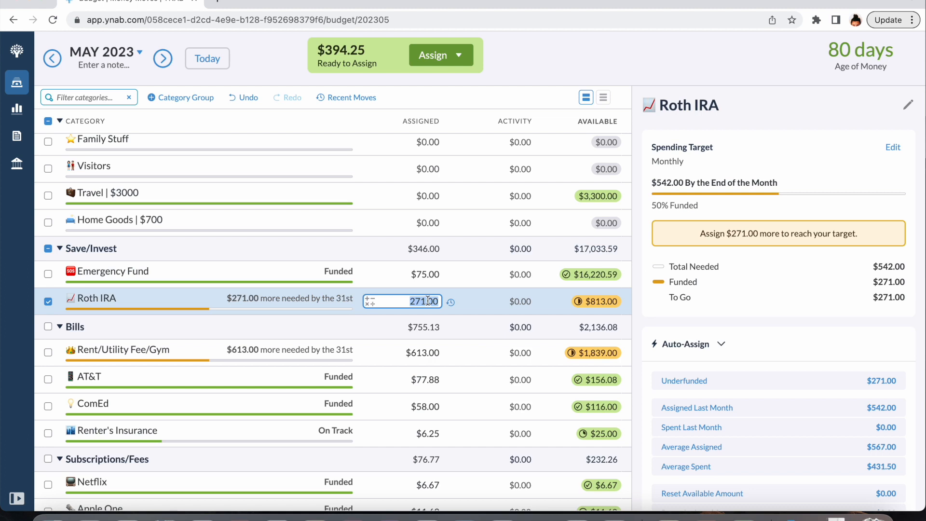
text(542)
click(482, 231)
click(476, 241)
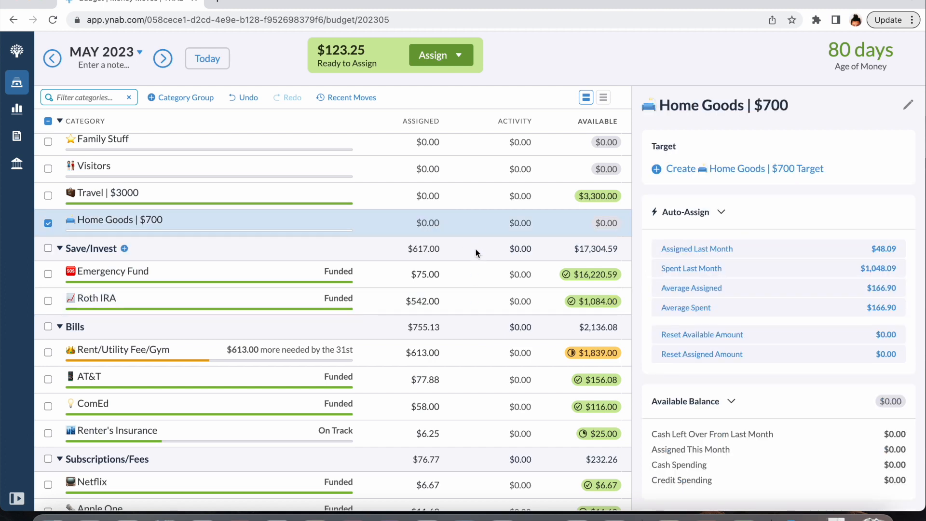
click(45, 226)
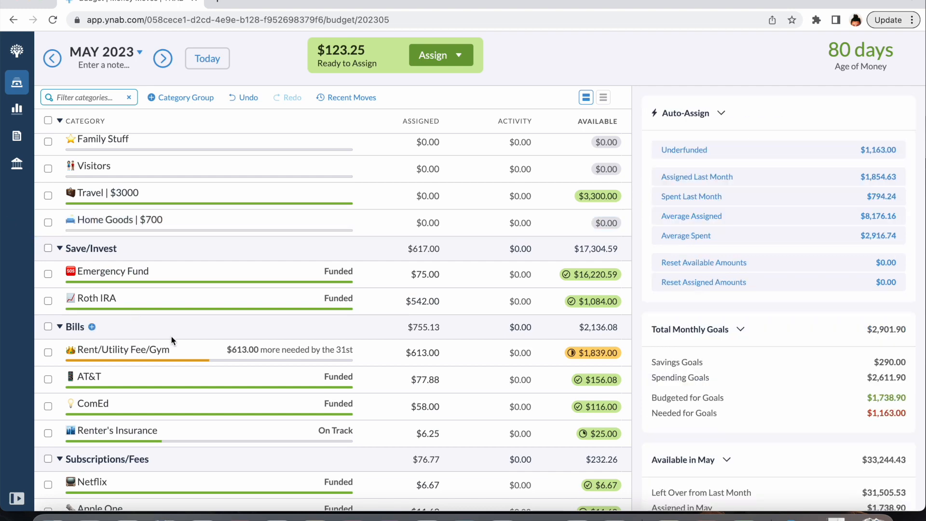
- Assign $0.25 to Holding in the May Sinking Funds group
scroll(220, 369, down, 7)
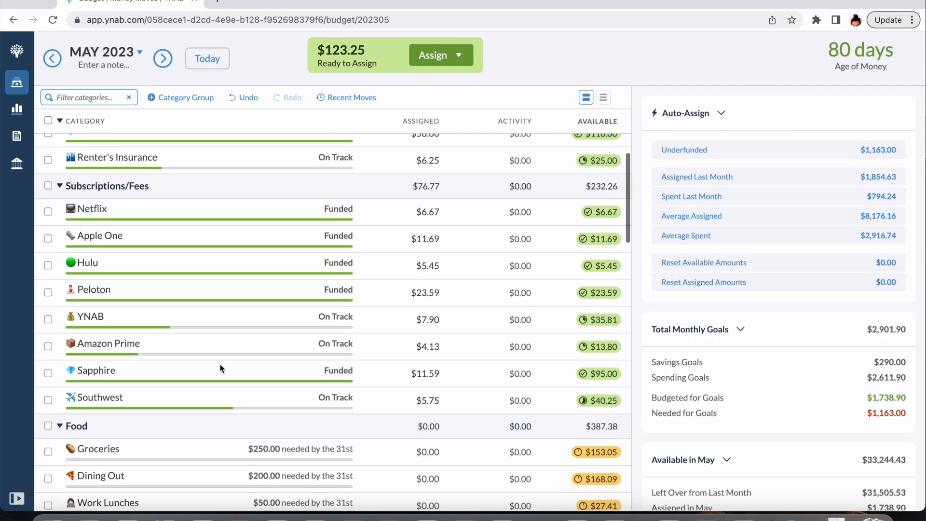
scroll(220, 364, down, 12)
click(431, 394)
key(BackSpace)
text(.25)
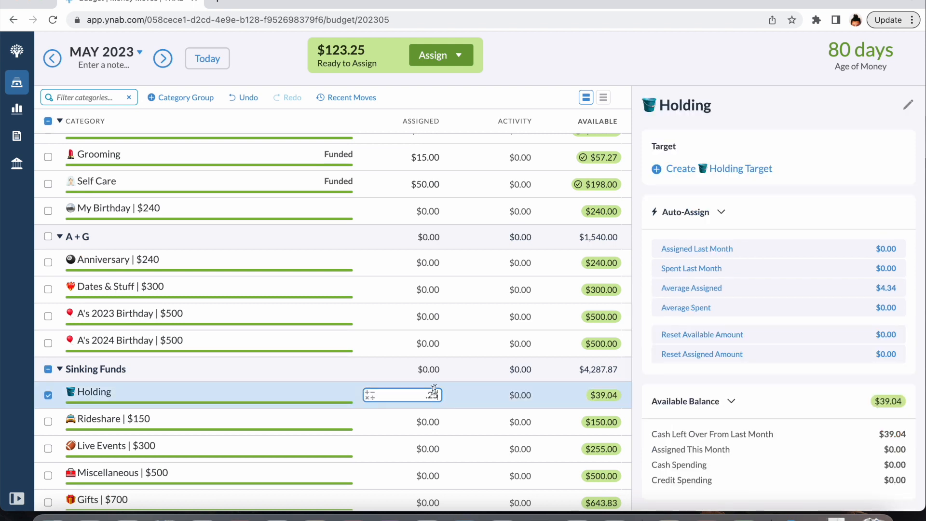
key(Return)
scroll(460, 362, down, 2)
click(461, 363)
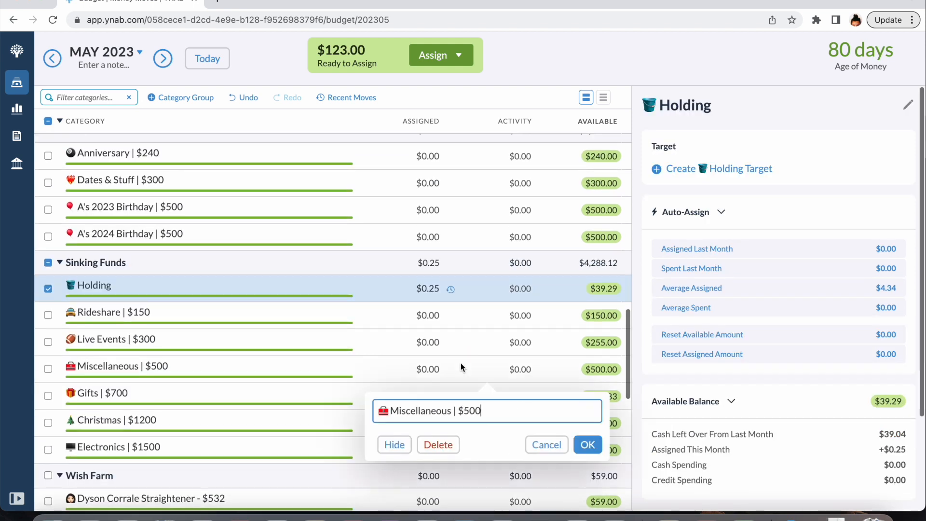
- Assign $3 to the Dyson Corrale Straightener category in the May Wish Farm group
click(430, 501)
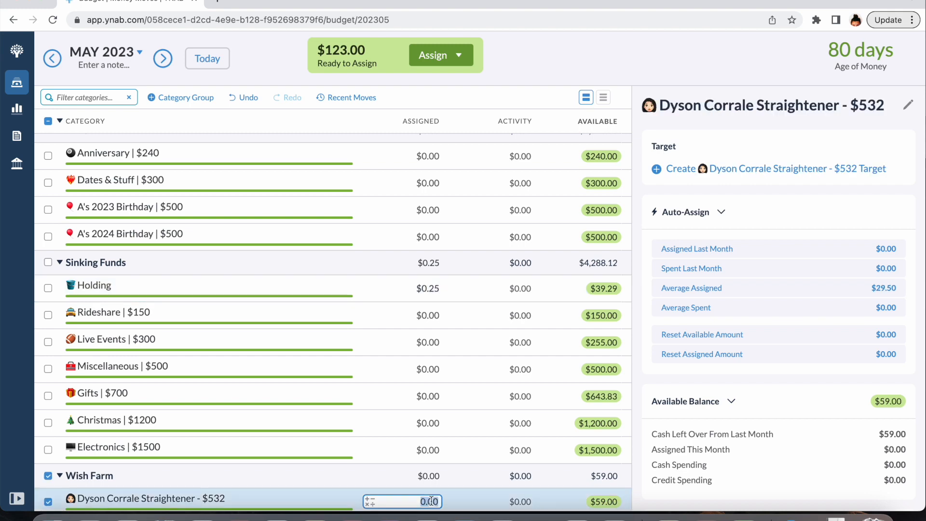
key(BackSpace)
text(3)
key(Return)
- Assign $50 to Home Goods, $50 to Travel and $20 to Visitors in the May Focus On Now group
scroll(461, 478, up, 10)
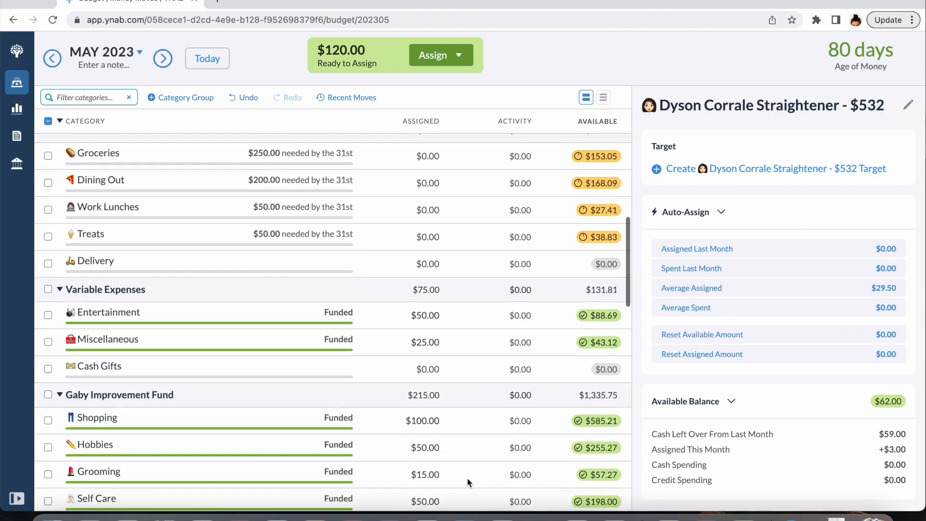
scroll(468, 482, up, 8)
click(425, 253)
text(50)
click(434, 227)
text(50)
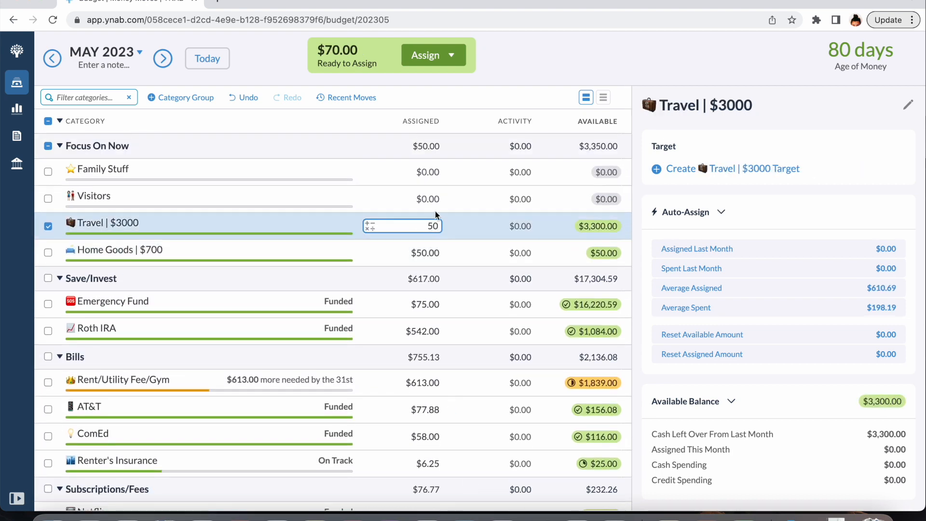
click(435, 207)
text(20)
key(Return)
click(433, 248)
click(430, 235)
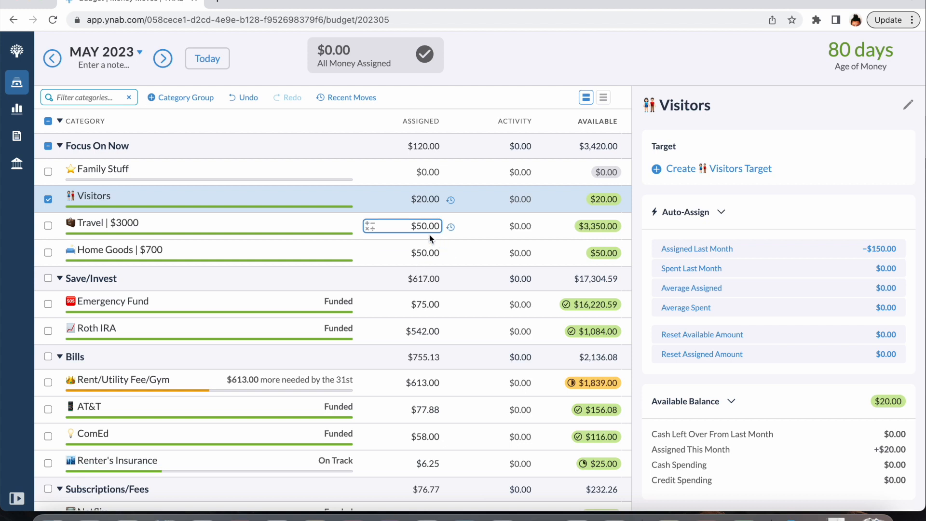
- Rename the Home Goods category to "Home Goods | $300" and clear the category selection
click(157, 251)
click(157, 250)
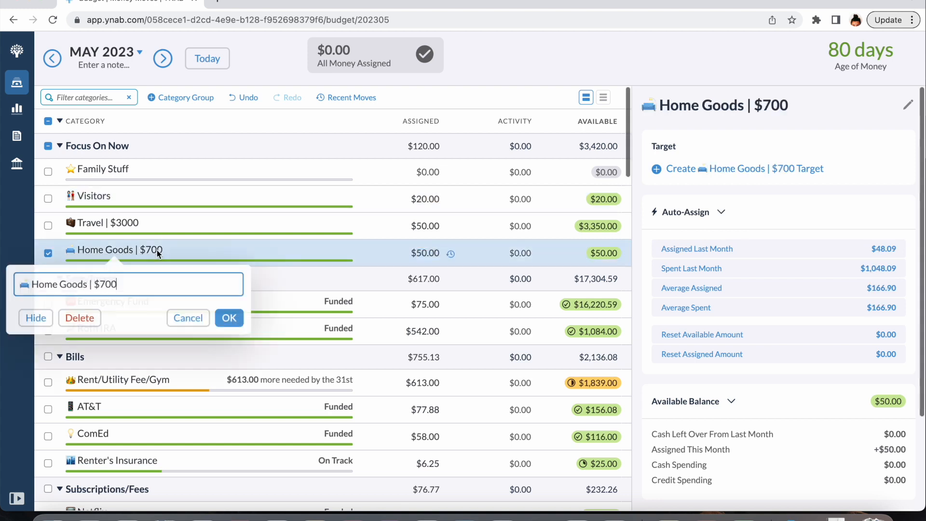
key(BackSpace)
key(BackSpace)
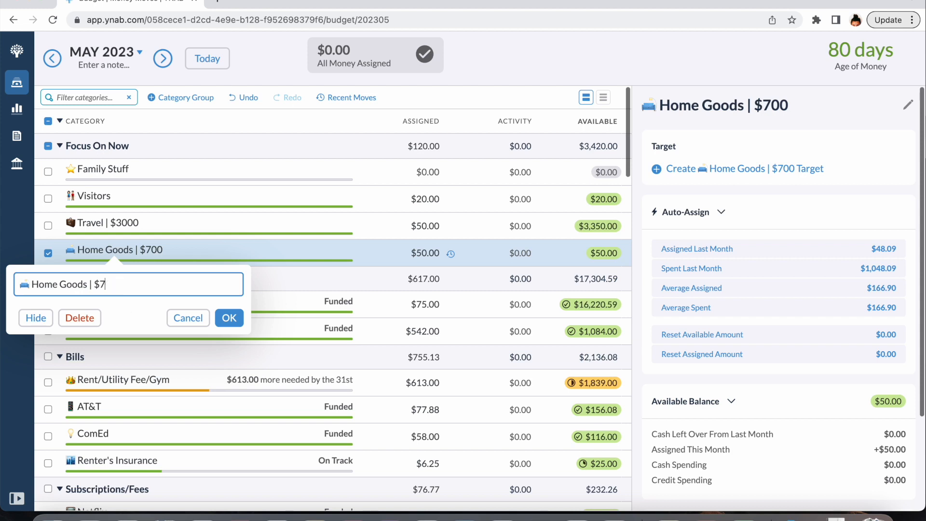
key(BackSpace)
text(300)
click(230, 318)
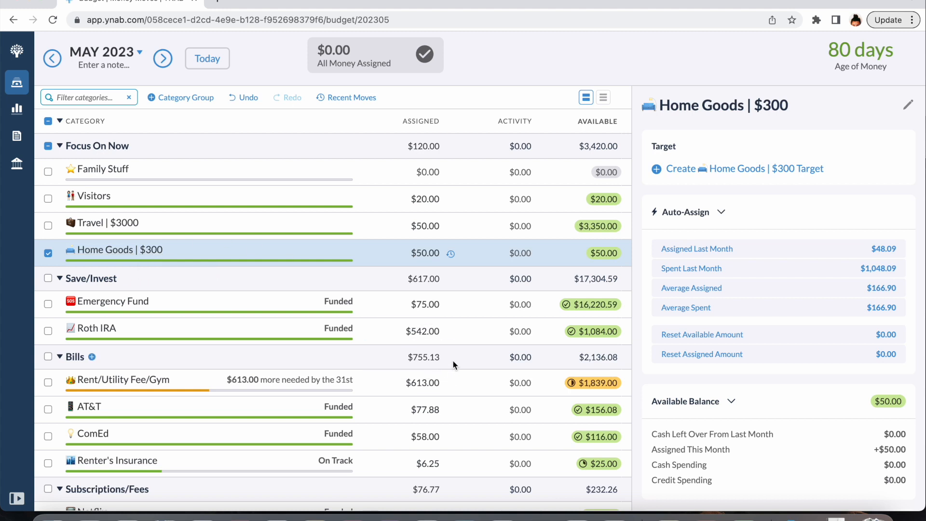
click(48, 253)
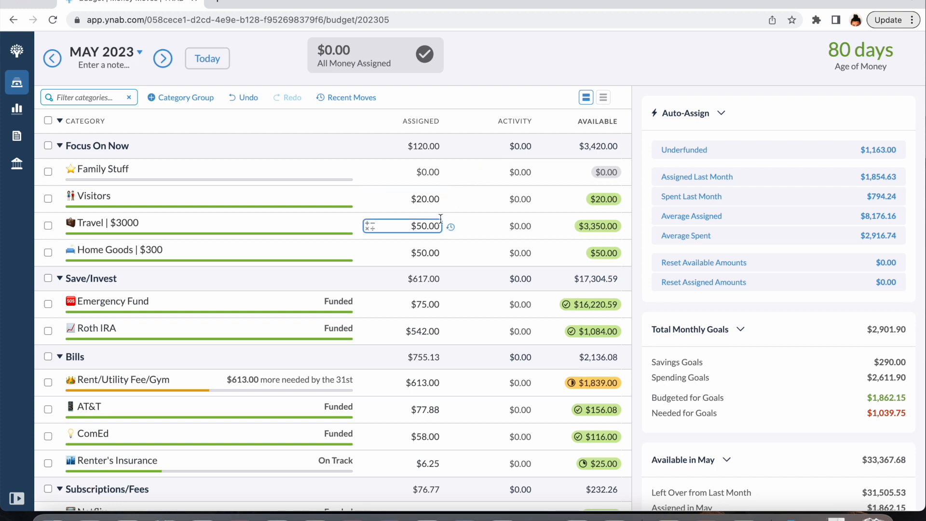
click(421, 302)
click(426, 254)
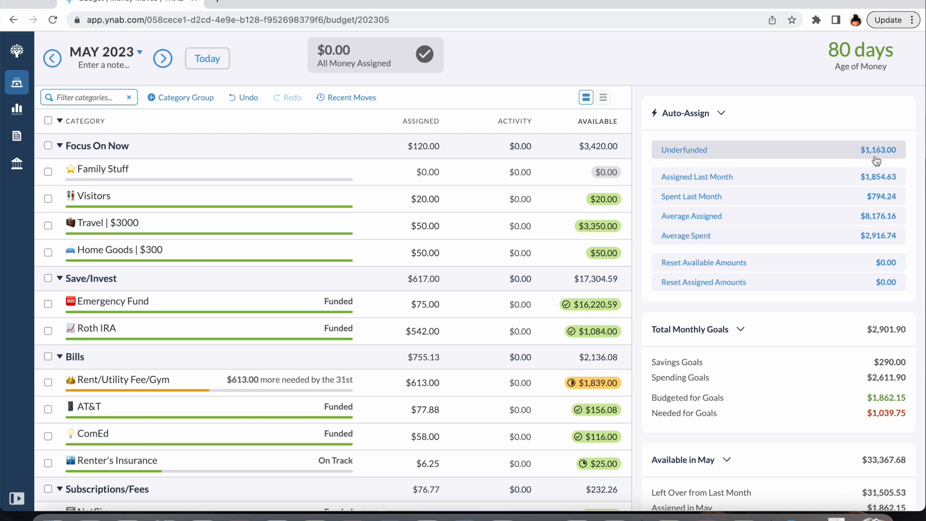
- Switch to the Calculator and subtract the $1,163 underfunded amount from 1850
click(613, 516)
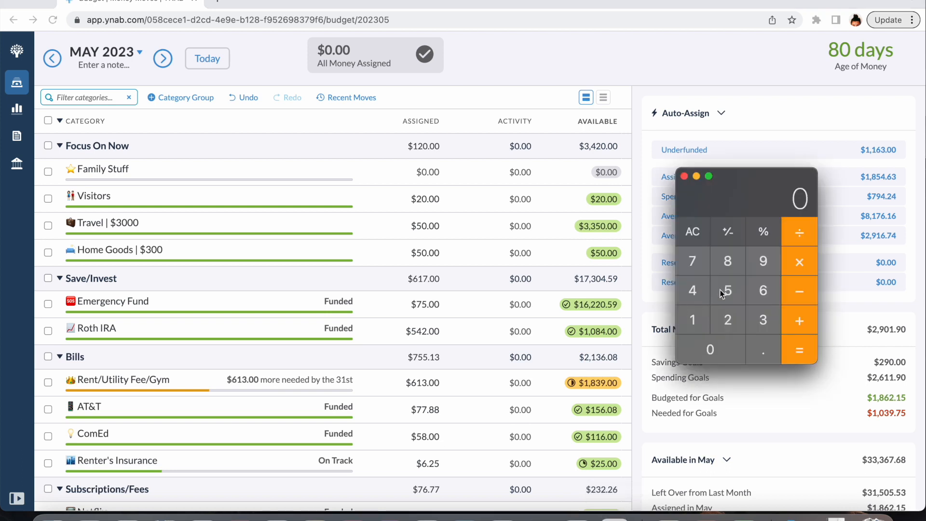
click(690, 319)
click(727, 271)
click(736, 292)
click(731, 345)
click(806, 299)
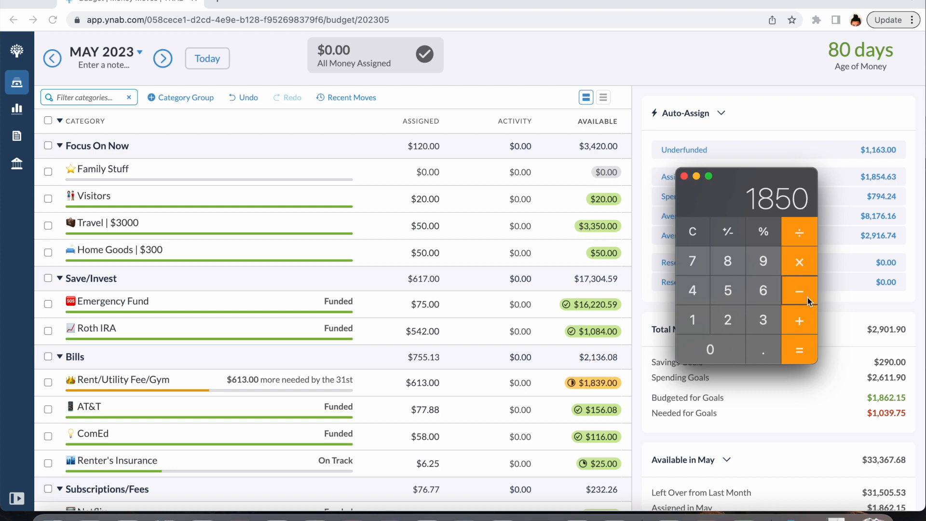
click(693, 321)
click(693, 320)
click(769, 297)
click(765, 322)
click(807, 351)
- Subtract 542 from the calculated difference, clear the result and go back to the budget
click(800, 294)
click(731, 294)
click(695, 294)
click(726, 323)
click(799, 350)
click(702, 236)
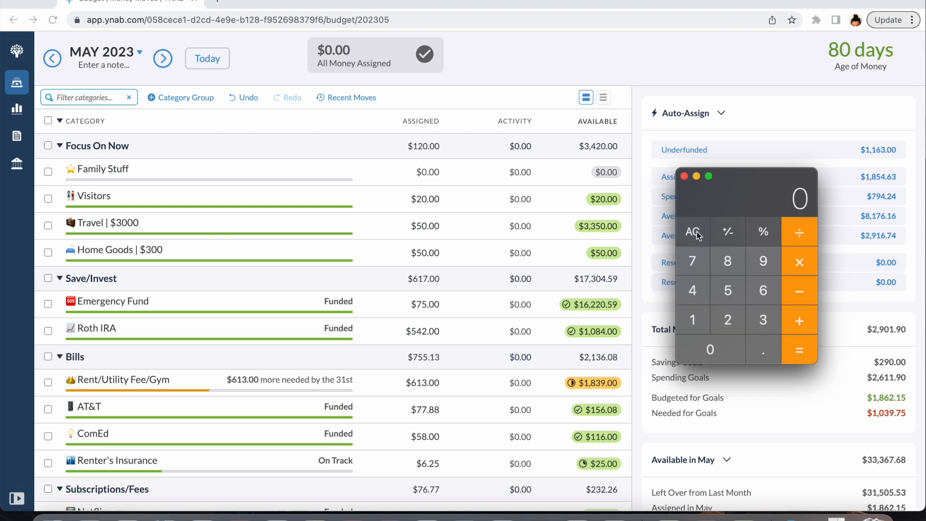
click(759, 111)
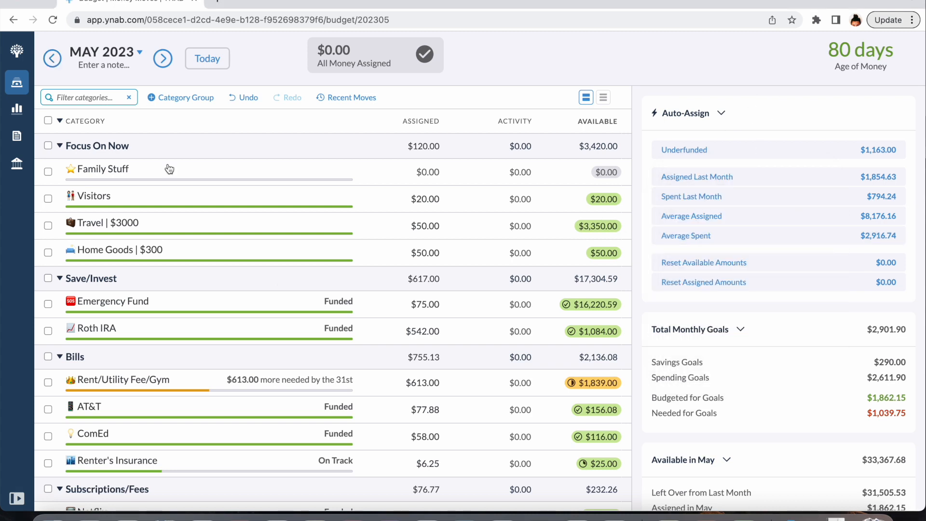
- Change the Roth IRA target to $6,500 needed on a yearly schedule
click(382, 329)
click(301, 331)
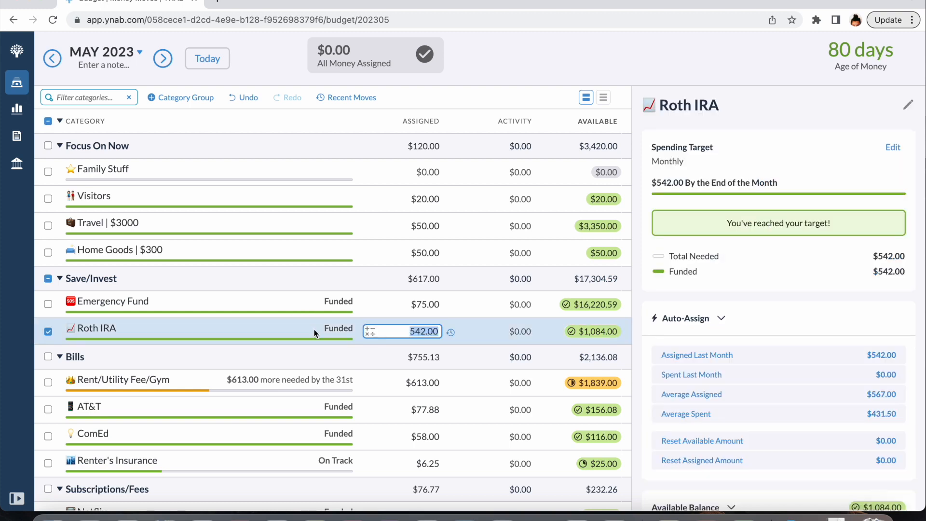
click(901, 149)
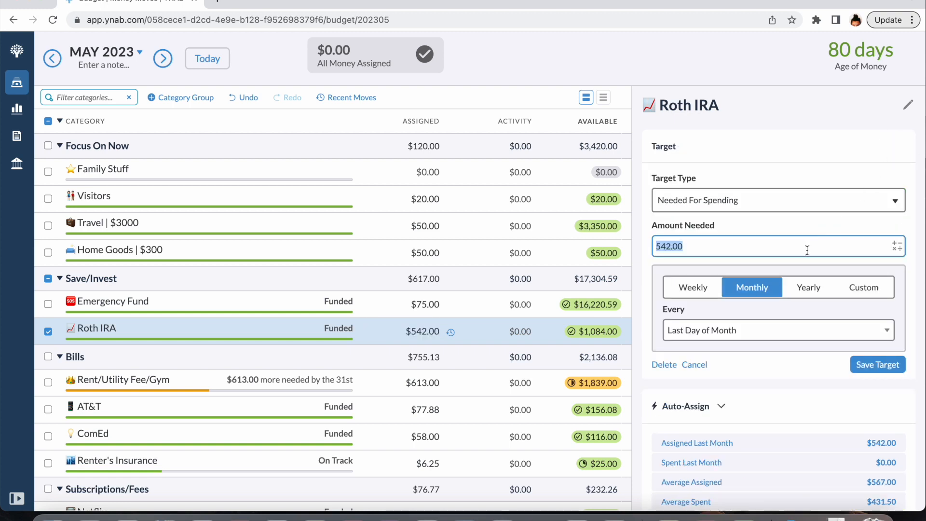
text(6500)
click(813, 285)
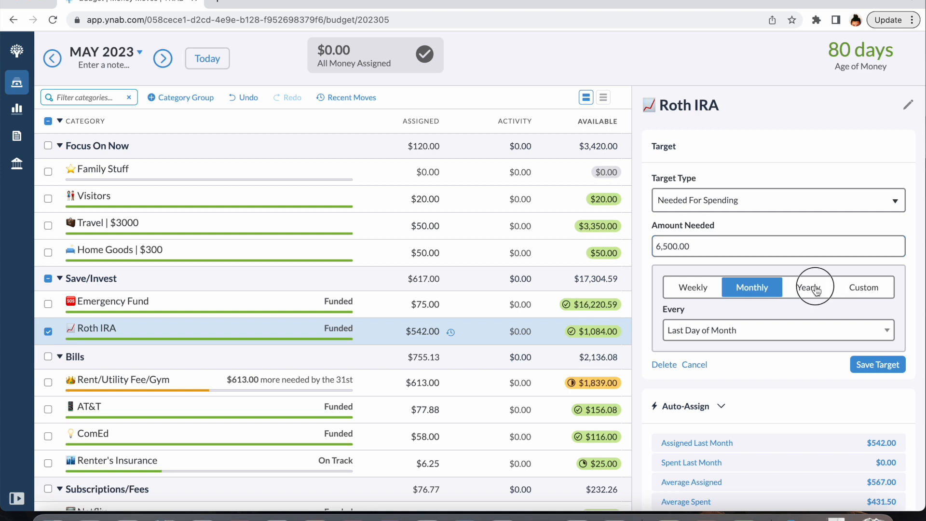
- Set the Roth IRA target's first due date to December 31, 2023, save the target and deselect the category
click(822, 330)
click(831, 172)
click(830, 172)
click(831, 173)
click(831, 172)
click(831, 173)
click(831, 172)
click(831, 172)
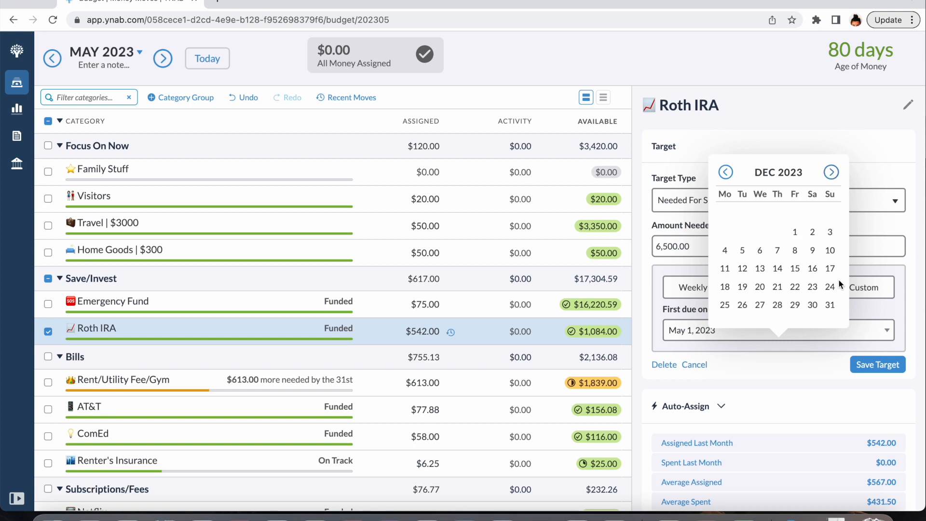
click(832, 306)
click(893, 368)
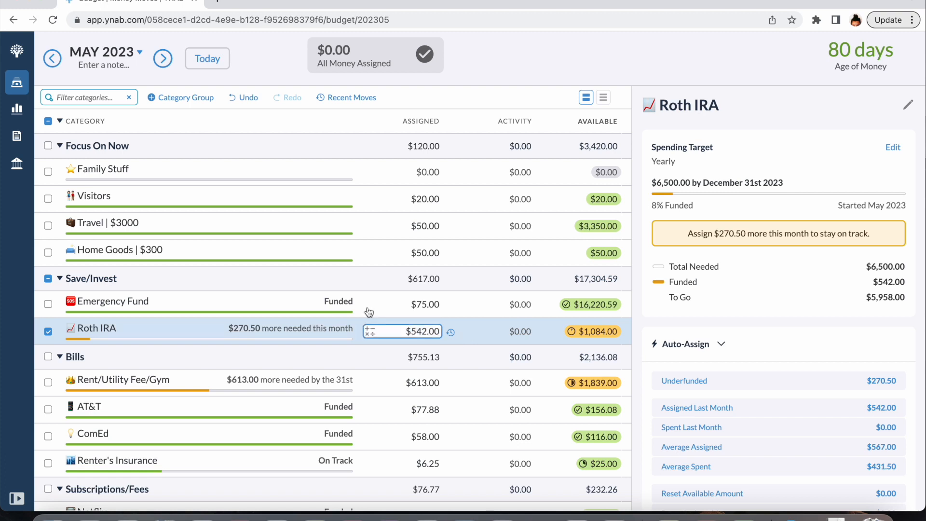
click(48, 332)
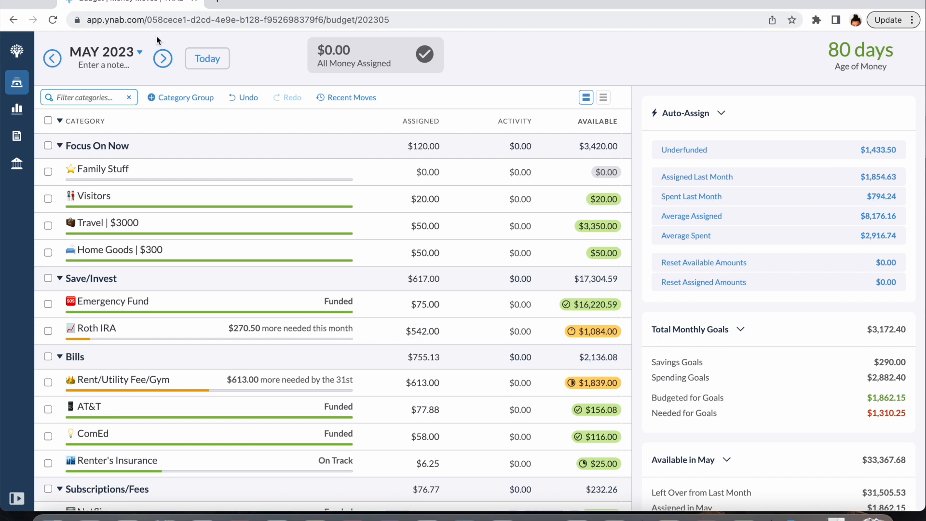
- Check how much Roth IRA needs in the June 2023 budget and return to May
click(161, 59)
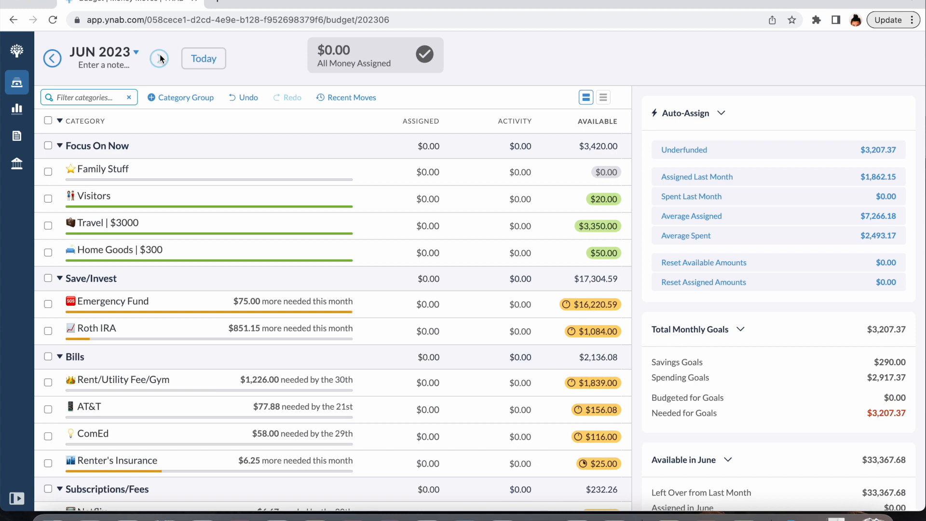
click(52, 58)
- Clear Roth IRA's May assigned amount, reassign $542 to it and deselect the category
click(47, 331)
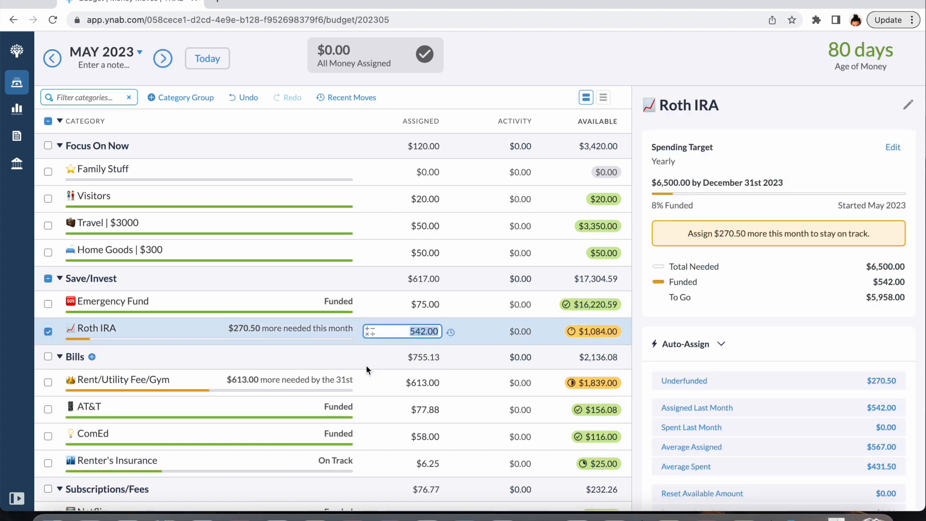
key(BackSpace)
key(Return)
click(426, 331)
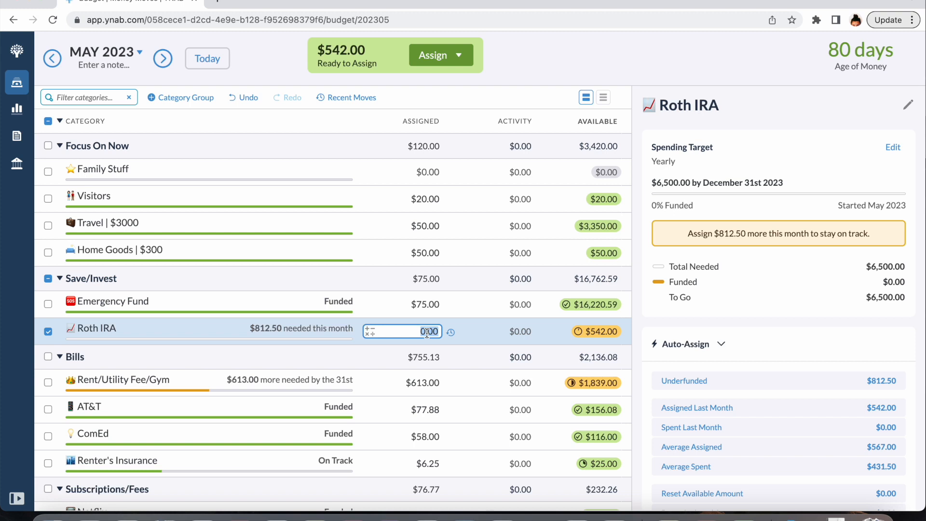
text(542)
key(Return)
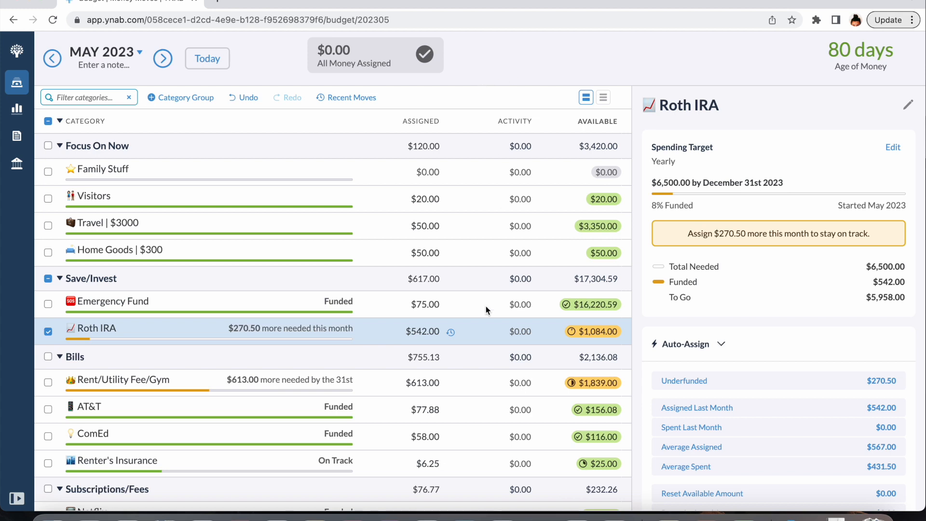
click(400, 437)
click(48, 331)
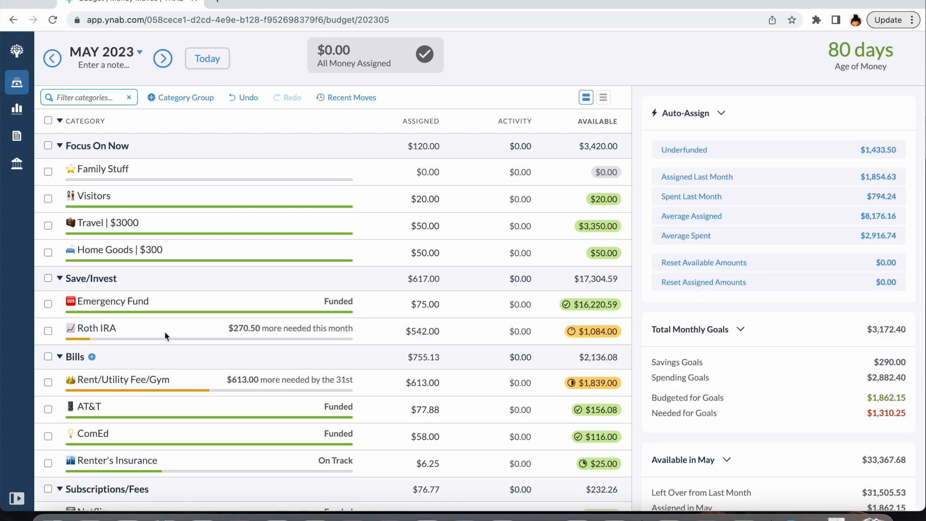
- Review June 2023's category needs and underfunded total, and return to the May budget
click(163, 59)
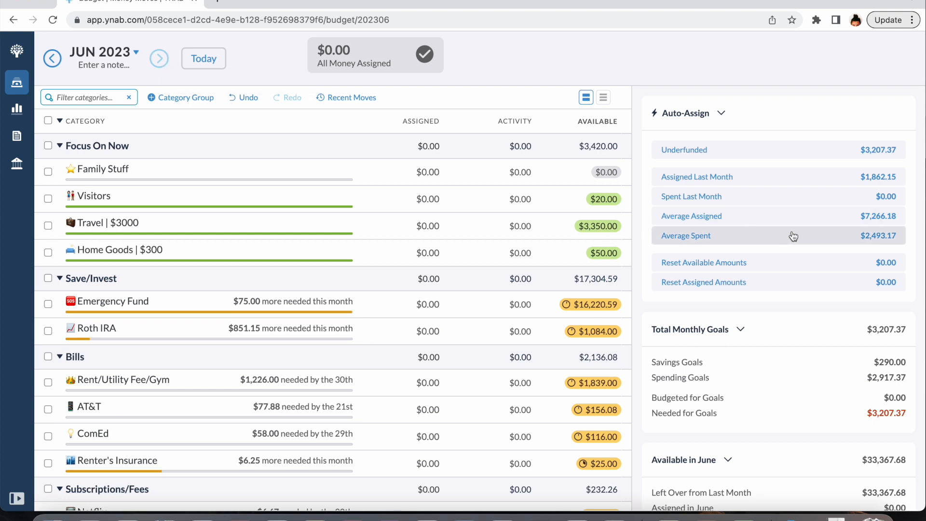
click(52, 58)
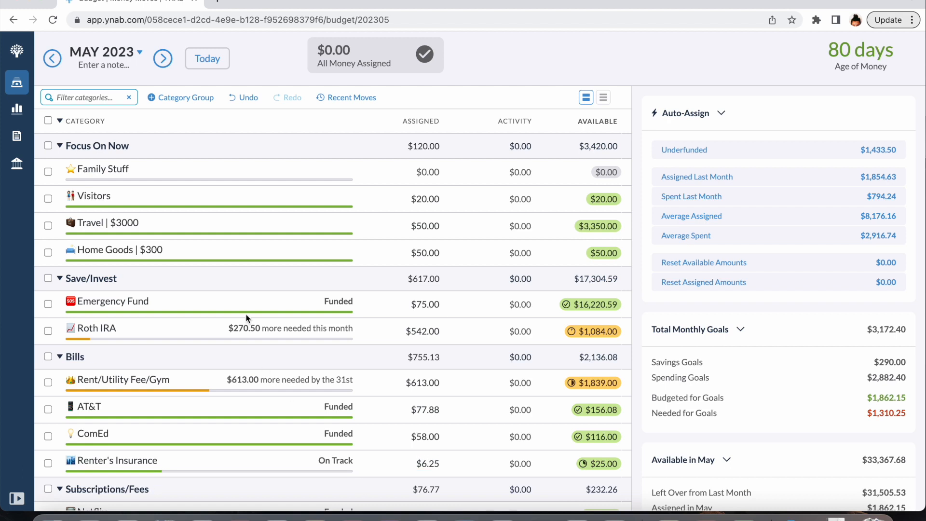